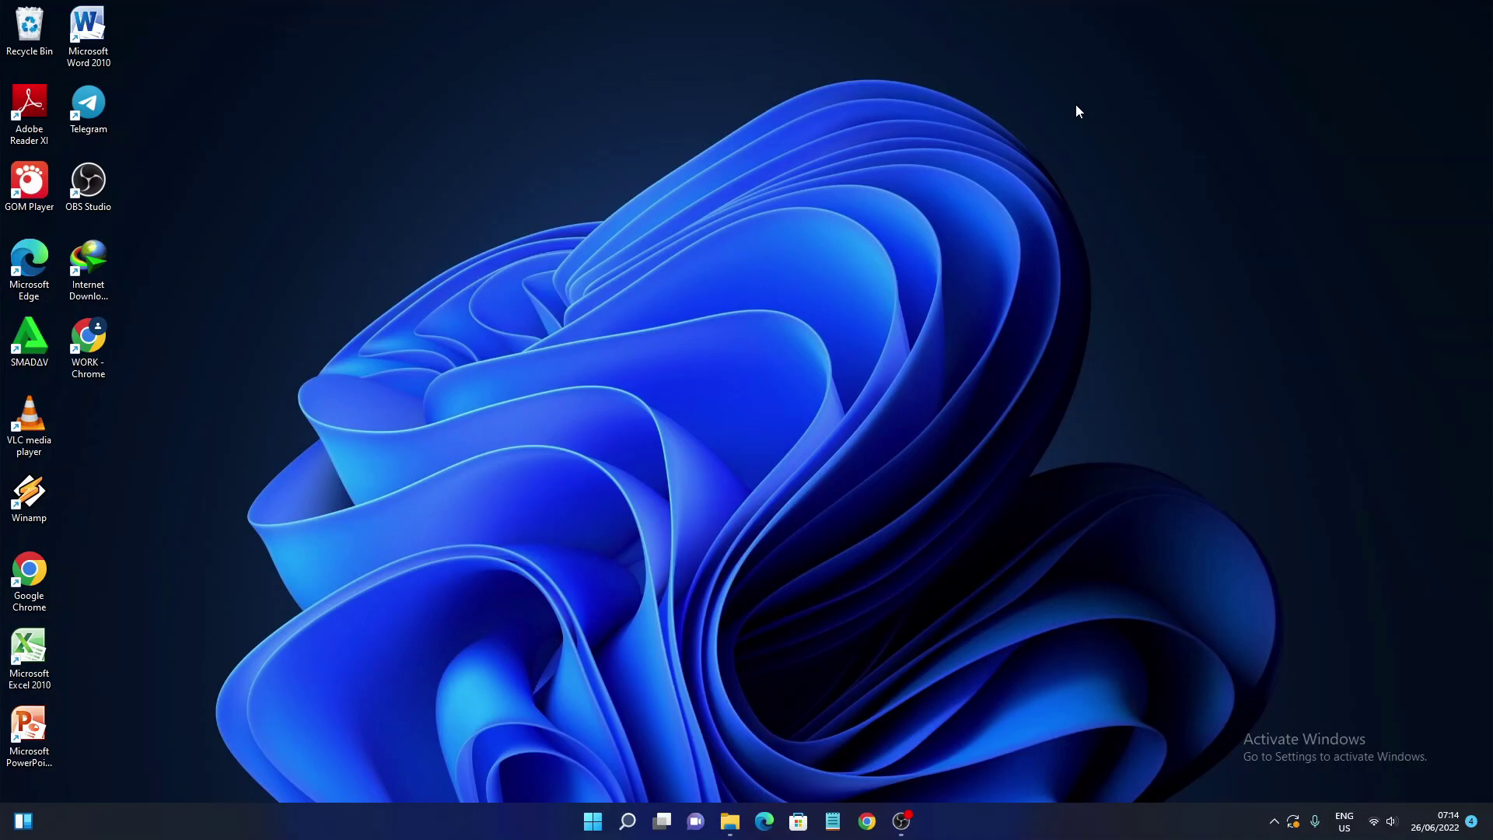
# Step: Open Google Chrome with the first listed profile and search the web for steam
pyautogui.click(867, 821)
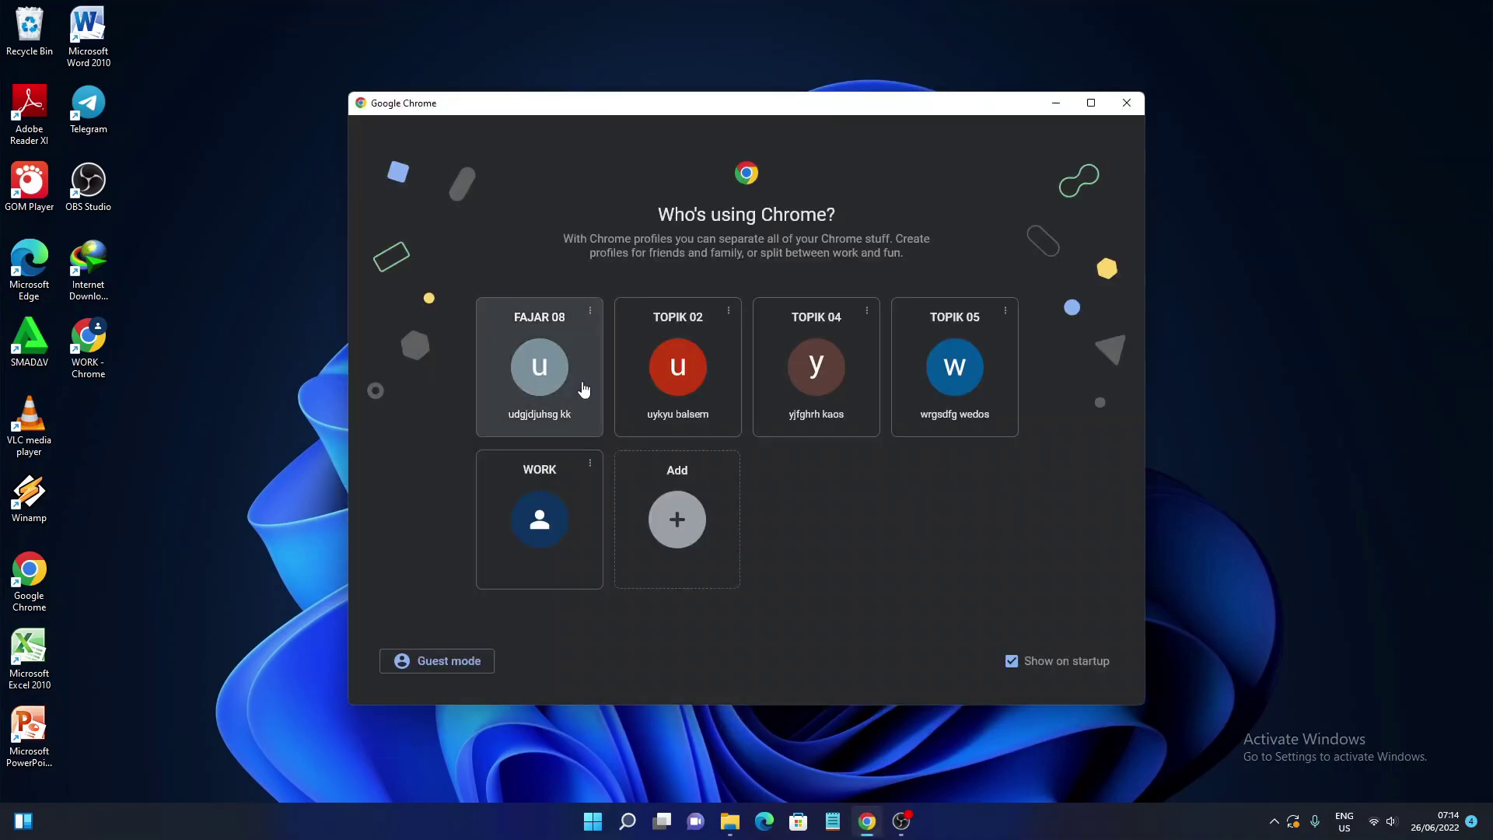
pyautogui.click(570, 427)
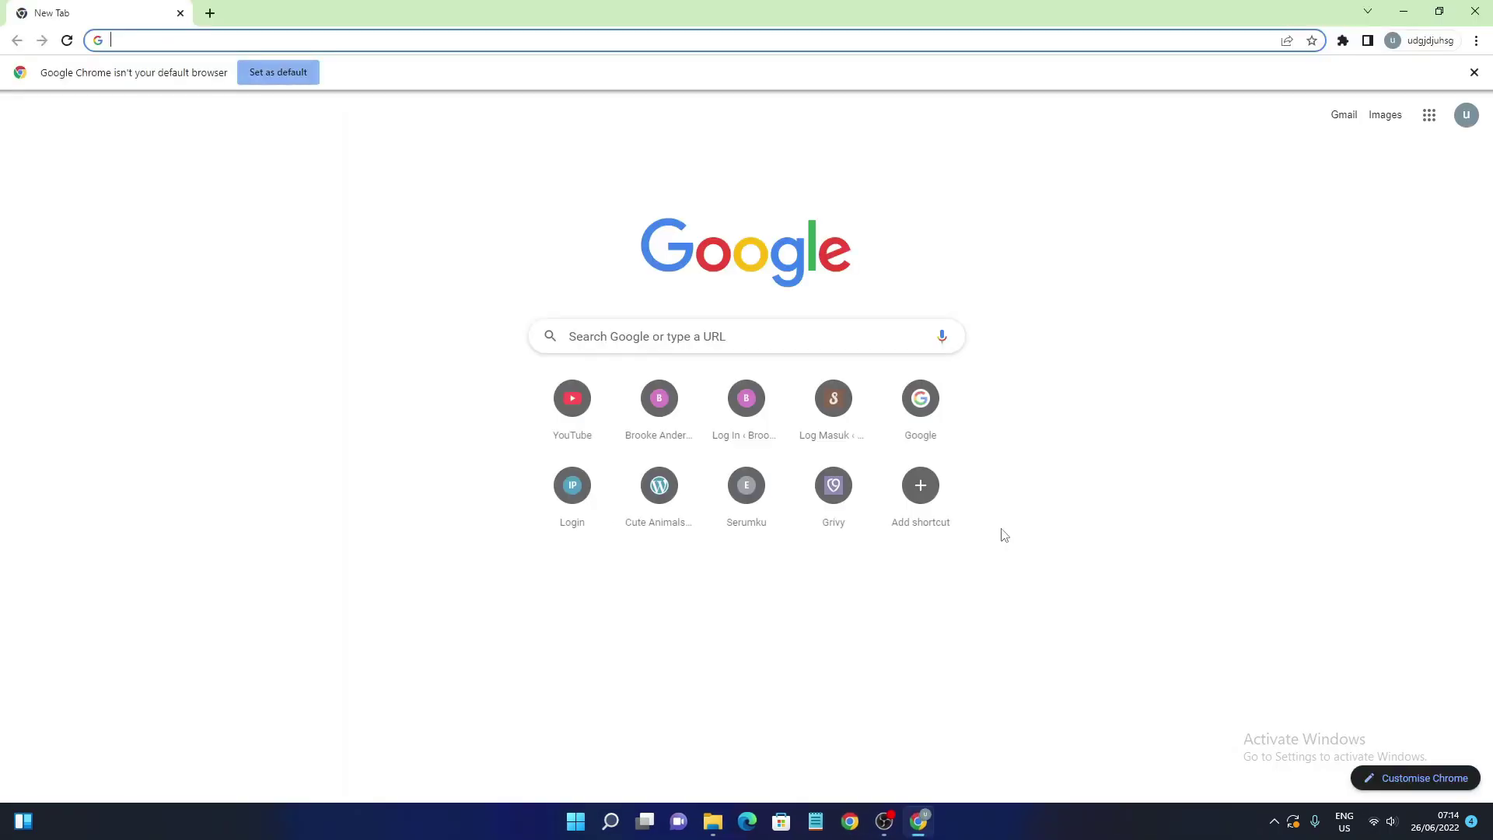
pyautogui.write('stean')
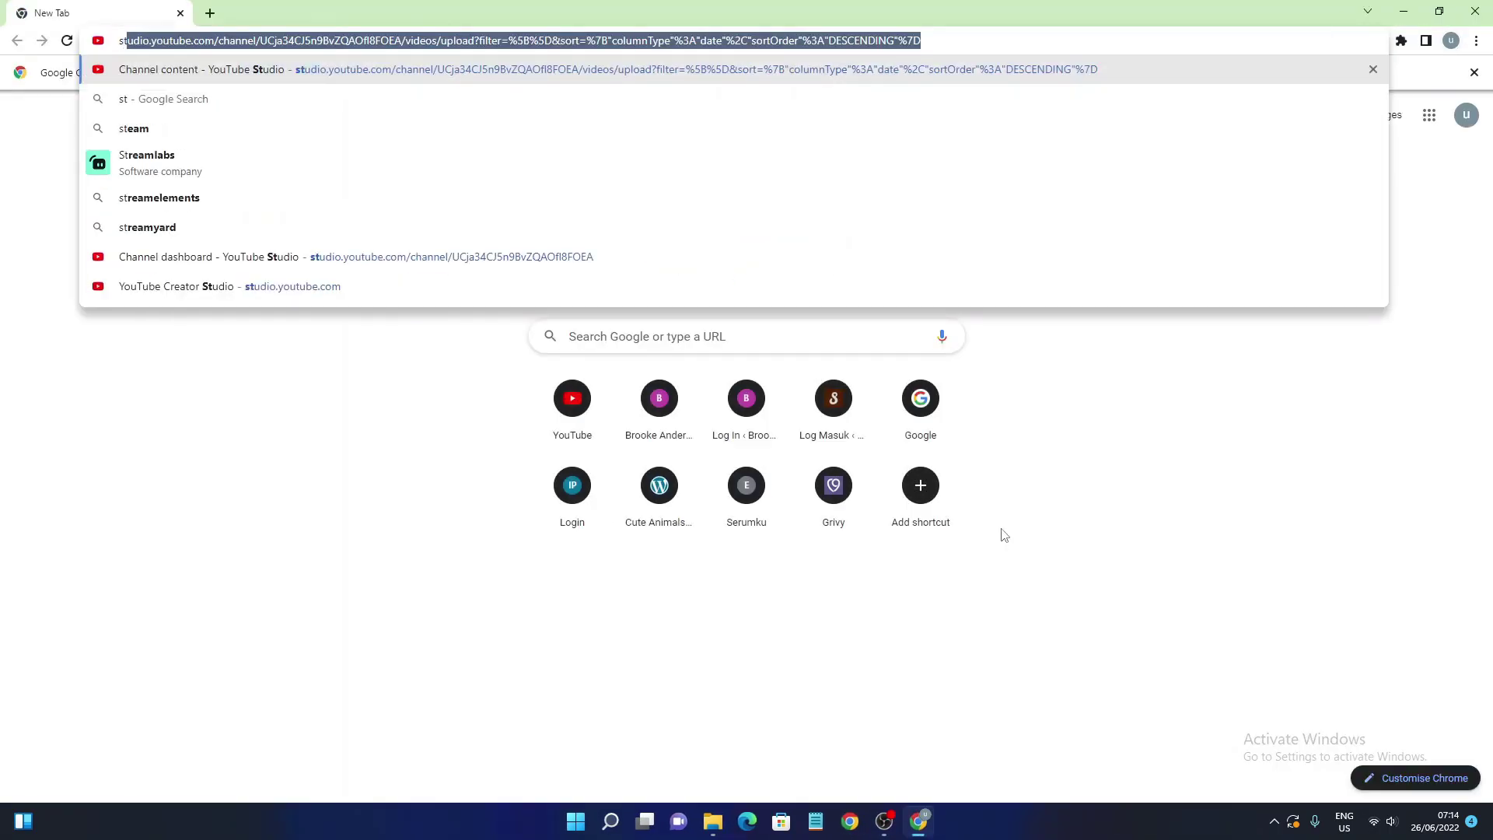
pyautogui.press('BackSpace')
pyautogui.write('m')
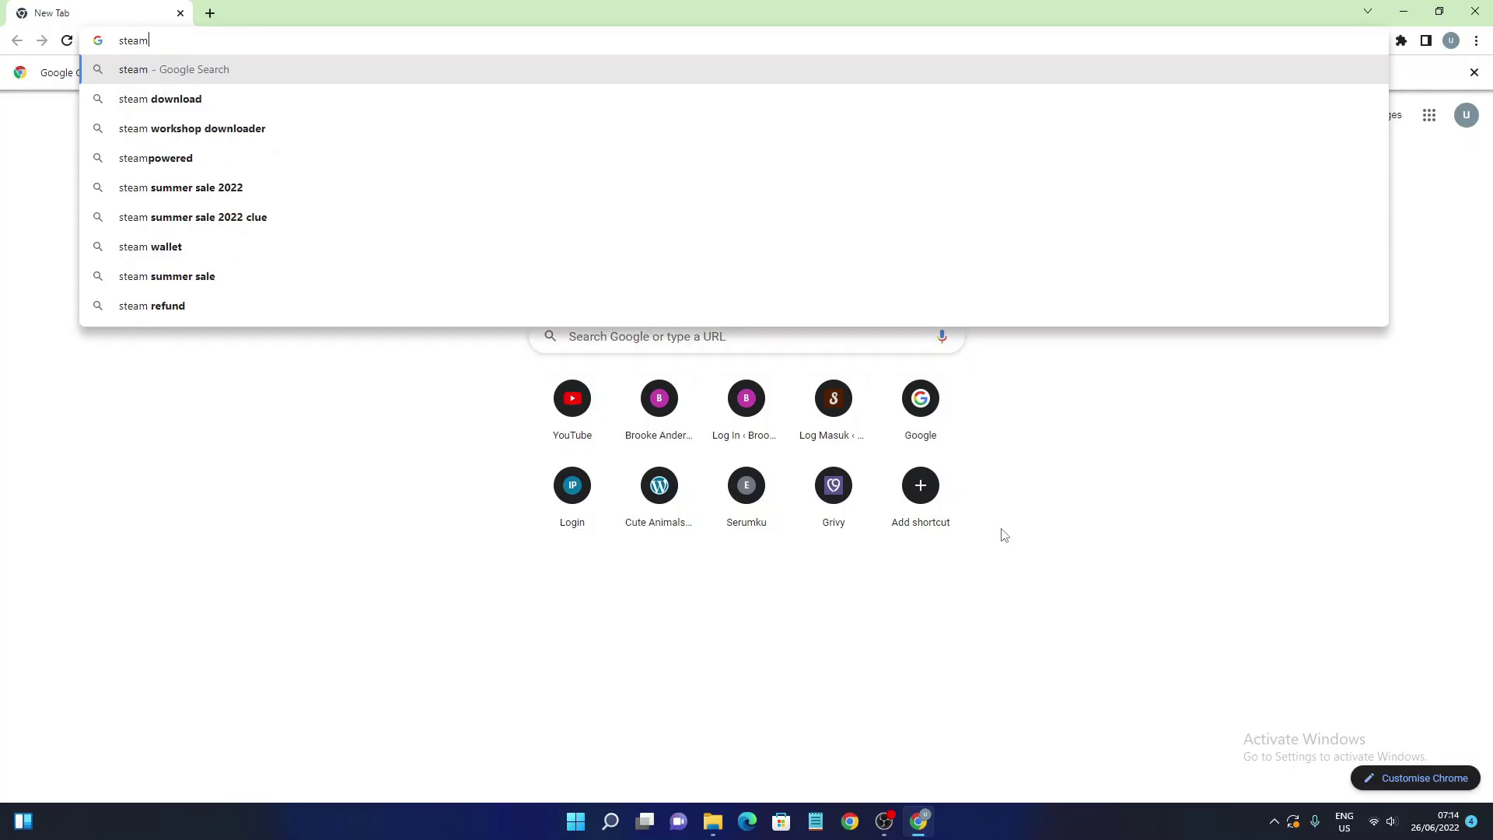
pyautogui.press('Return')
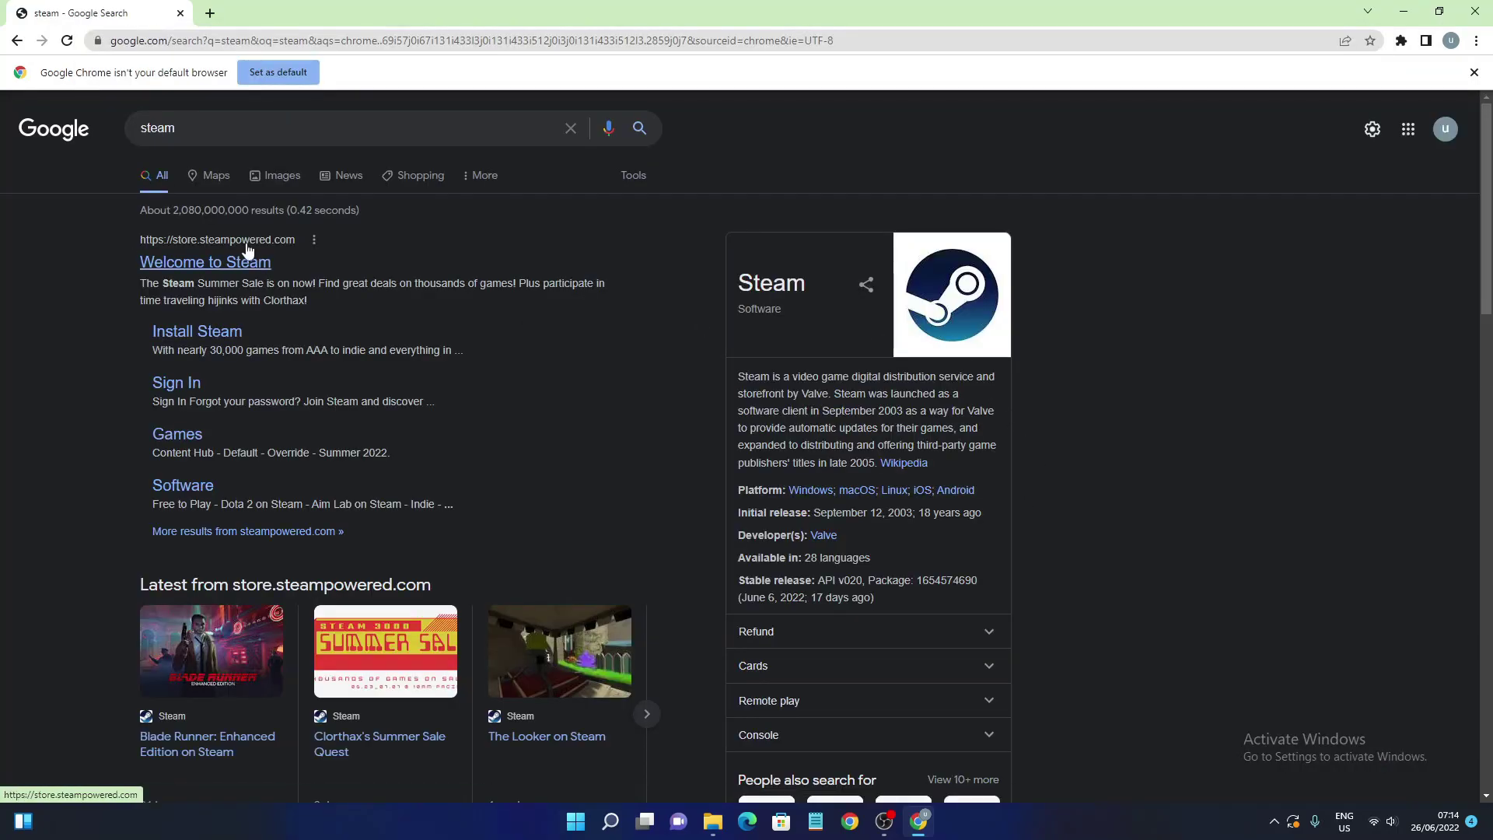
# Step: Open the Welcome to Steam search result and look over the store's home page
pyautogui.click(210, 265)
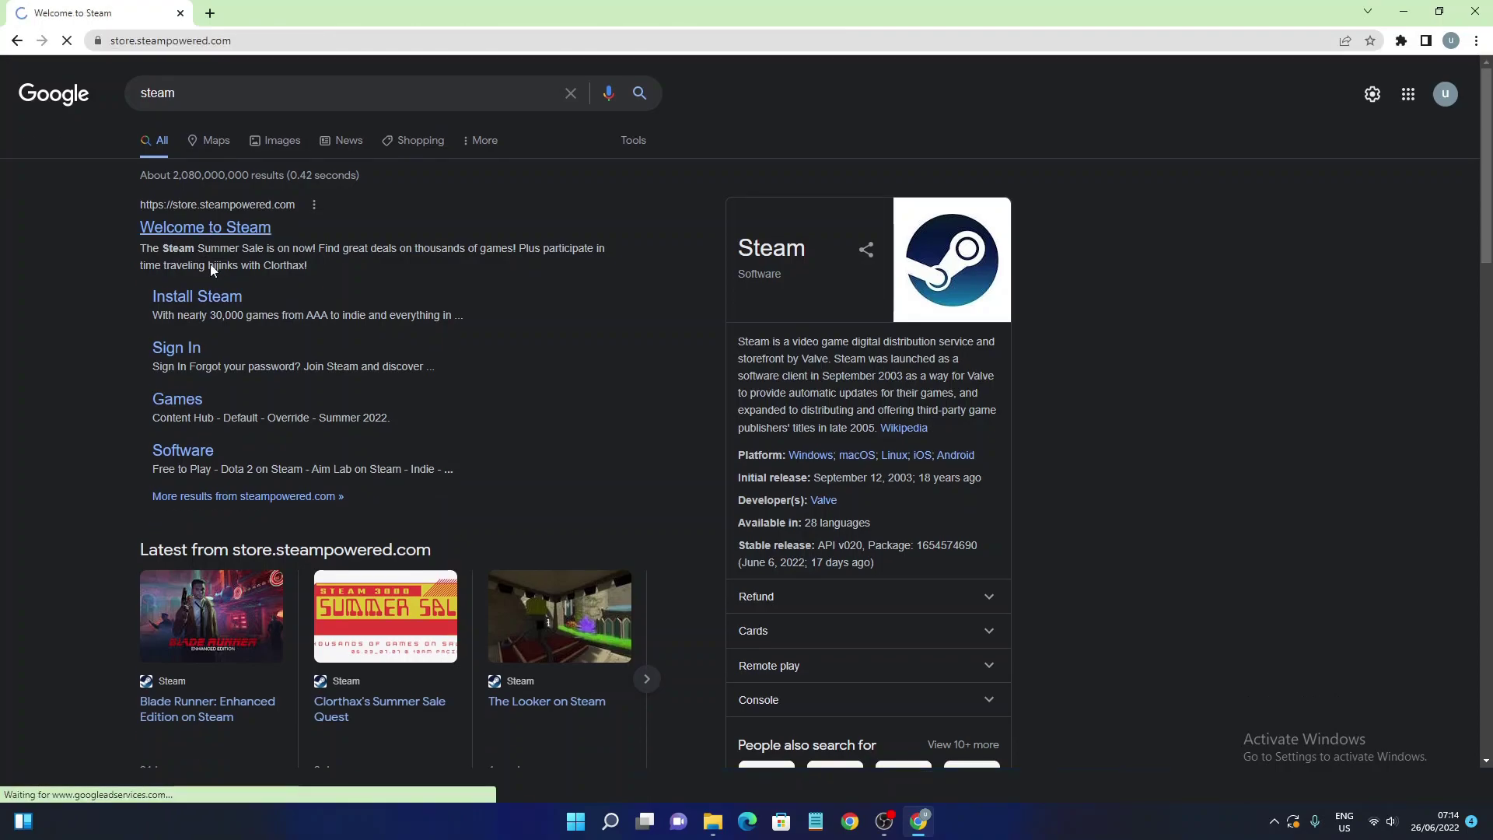
pyautogui.scroll(-5, 853, 170)
pyautogui.scroll(5, 749, 235)
pyautogui.scroll(-3, 766, 282)
pyautogui.scroll(-10, 766, 282)
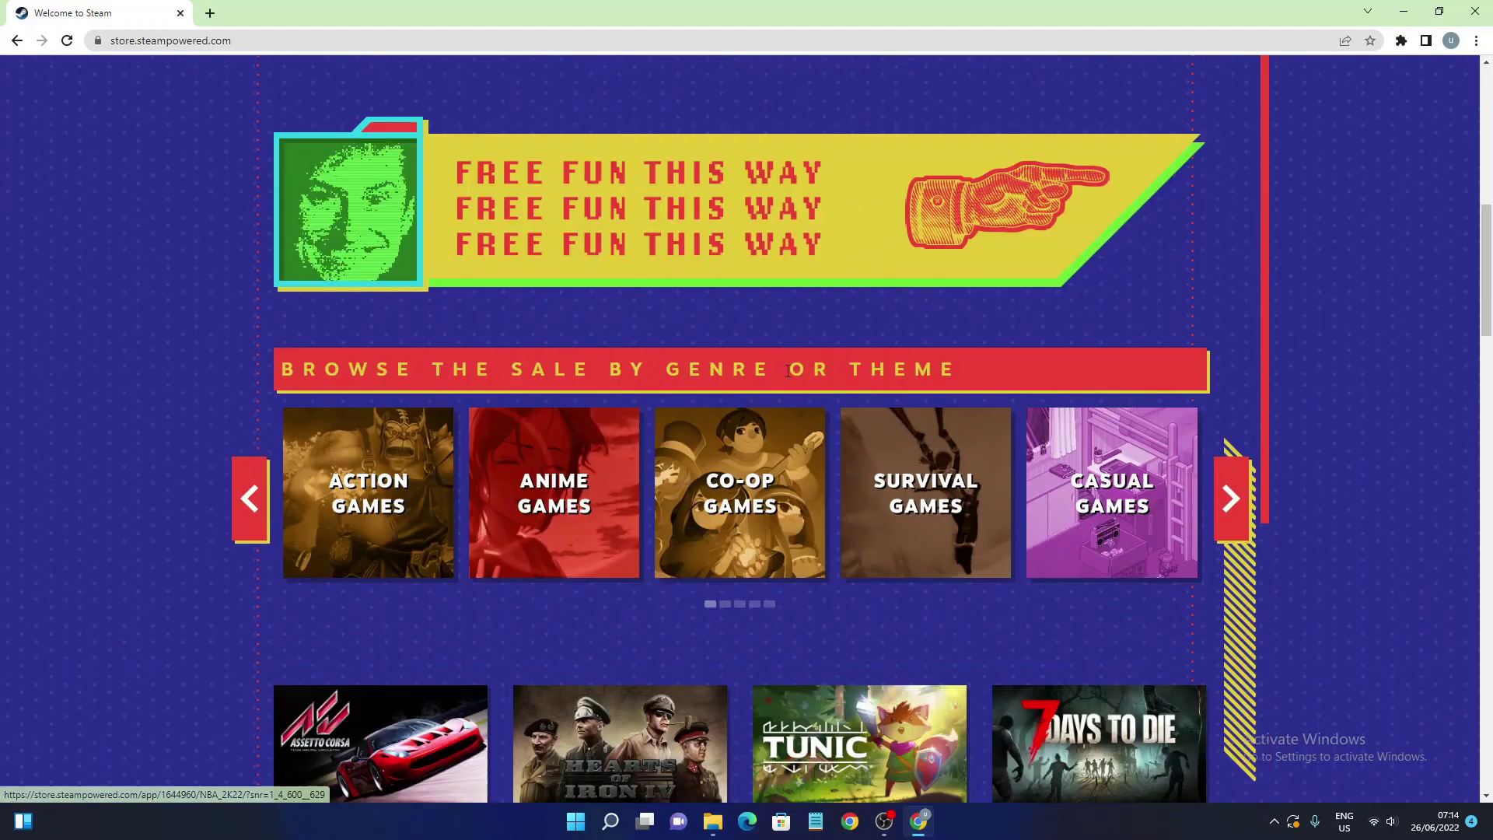
pyautogui.scroll(10, 795, 376)
pyautogui.scroll(3, 794, 376)
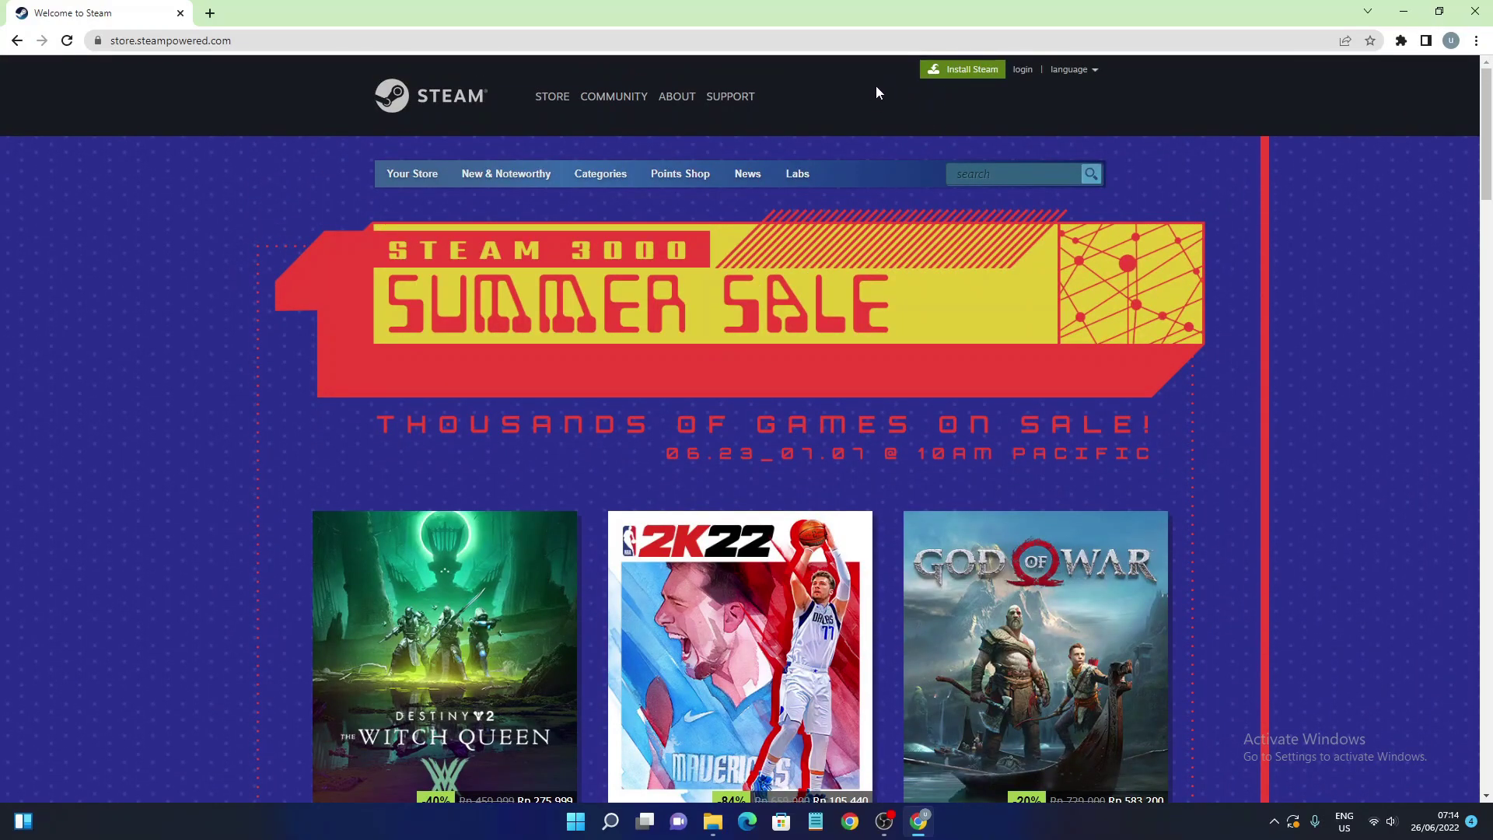
# Step: Download the Windows installer SteamSetup.exe from the Steam site and run it, allowing it to keep running in Smadav
pyautogui.click(950, 75)
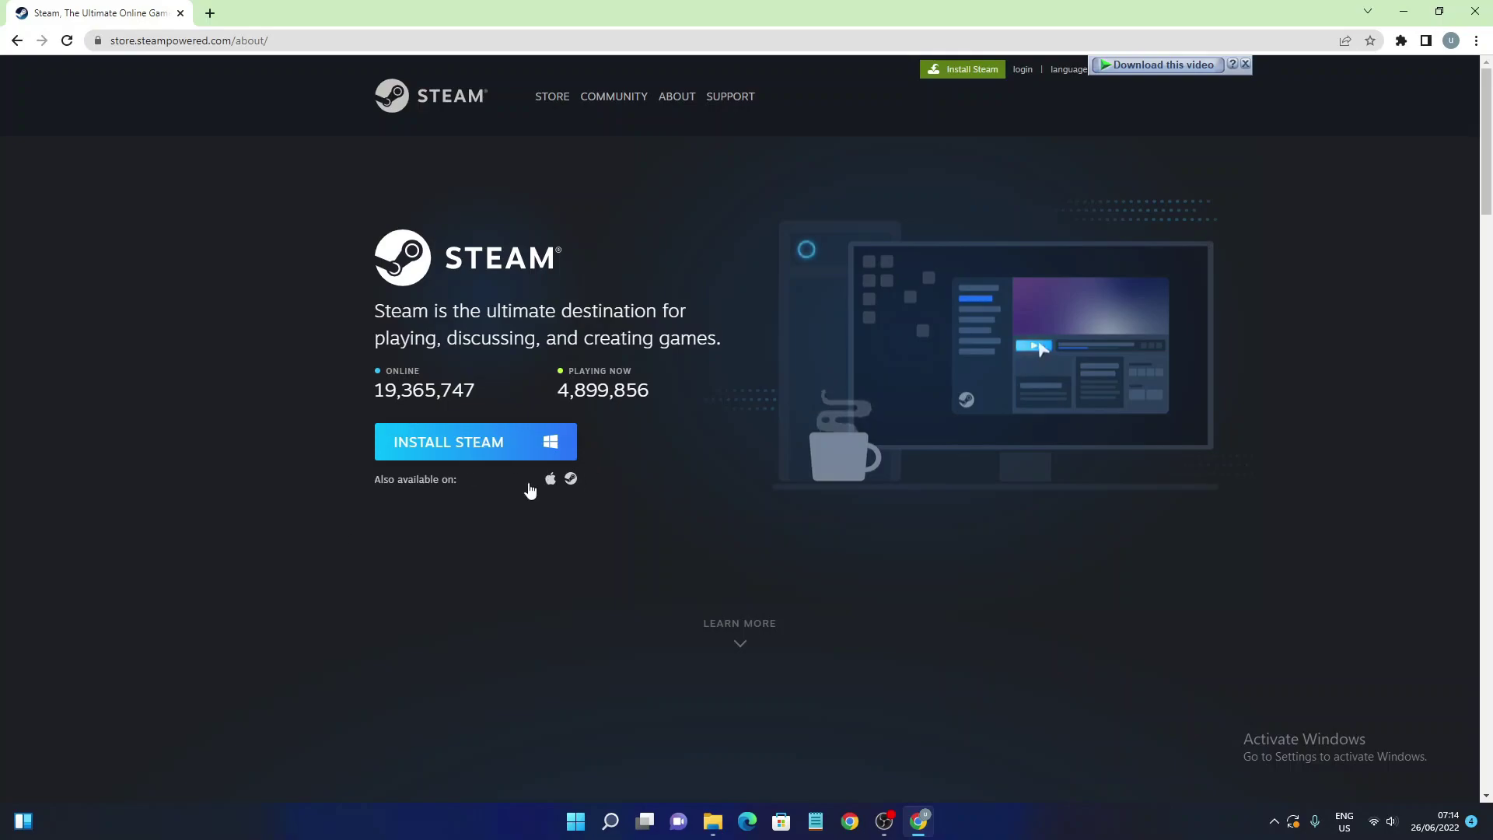
pyautogui.click(504, 444)
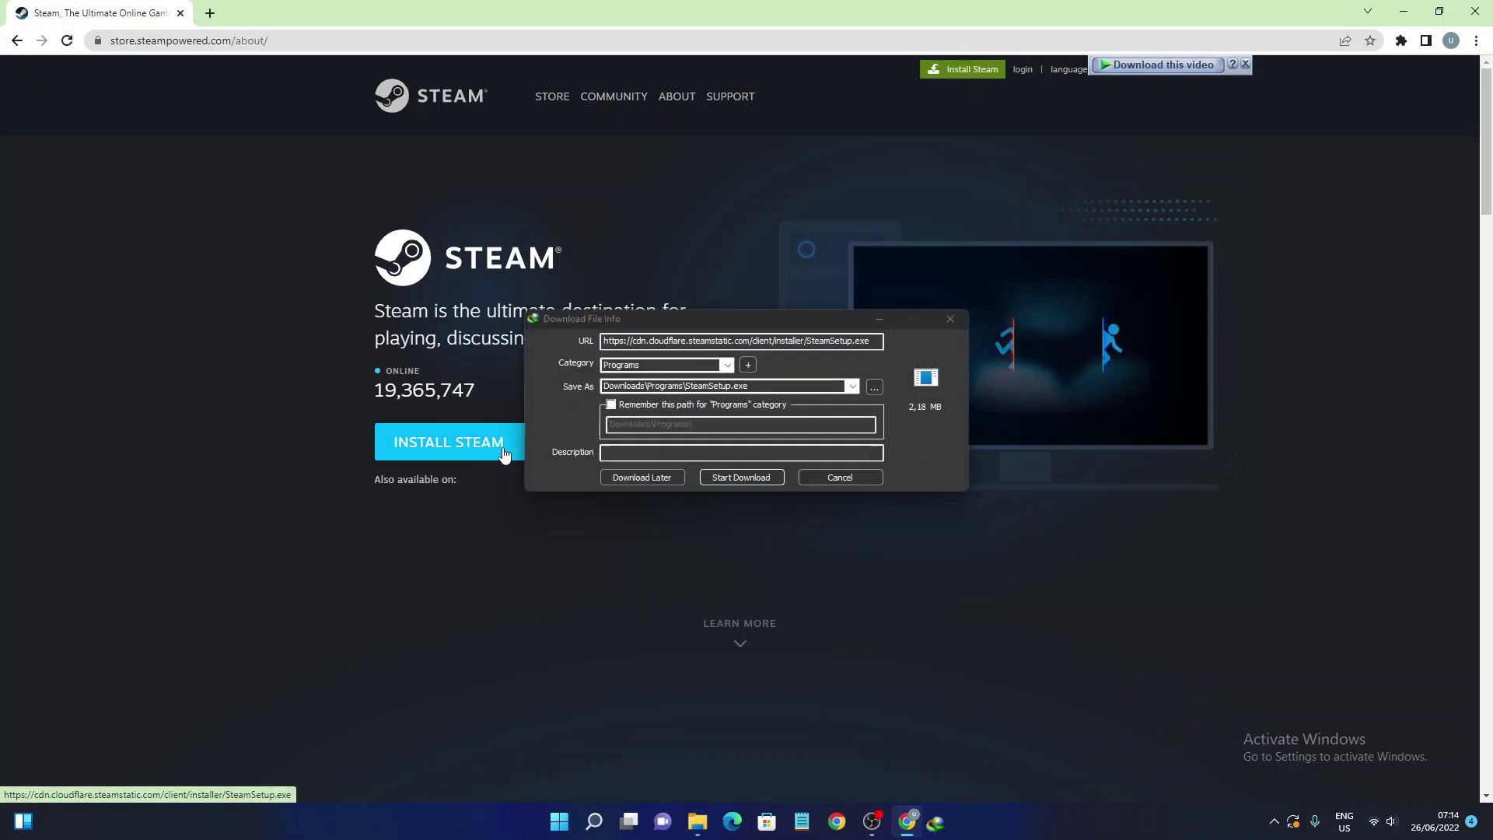
pyautogui.click(736, 478)
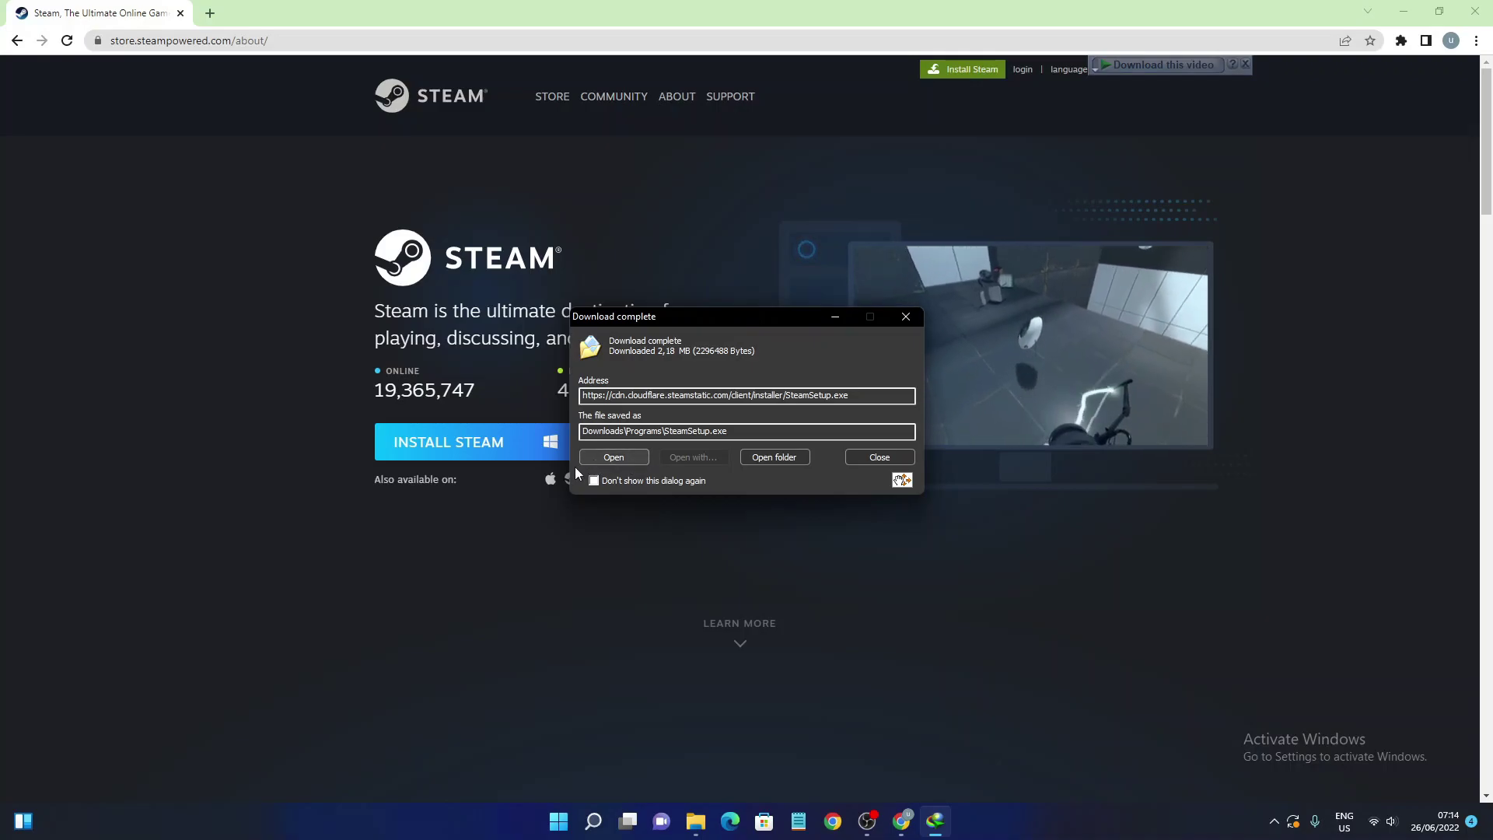
pyautogui.click(613, 457)
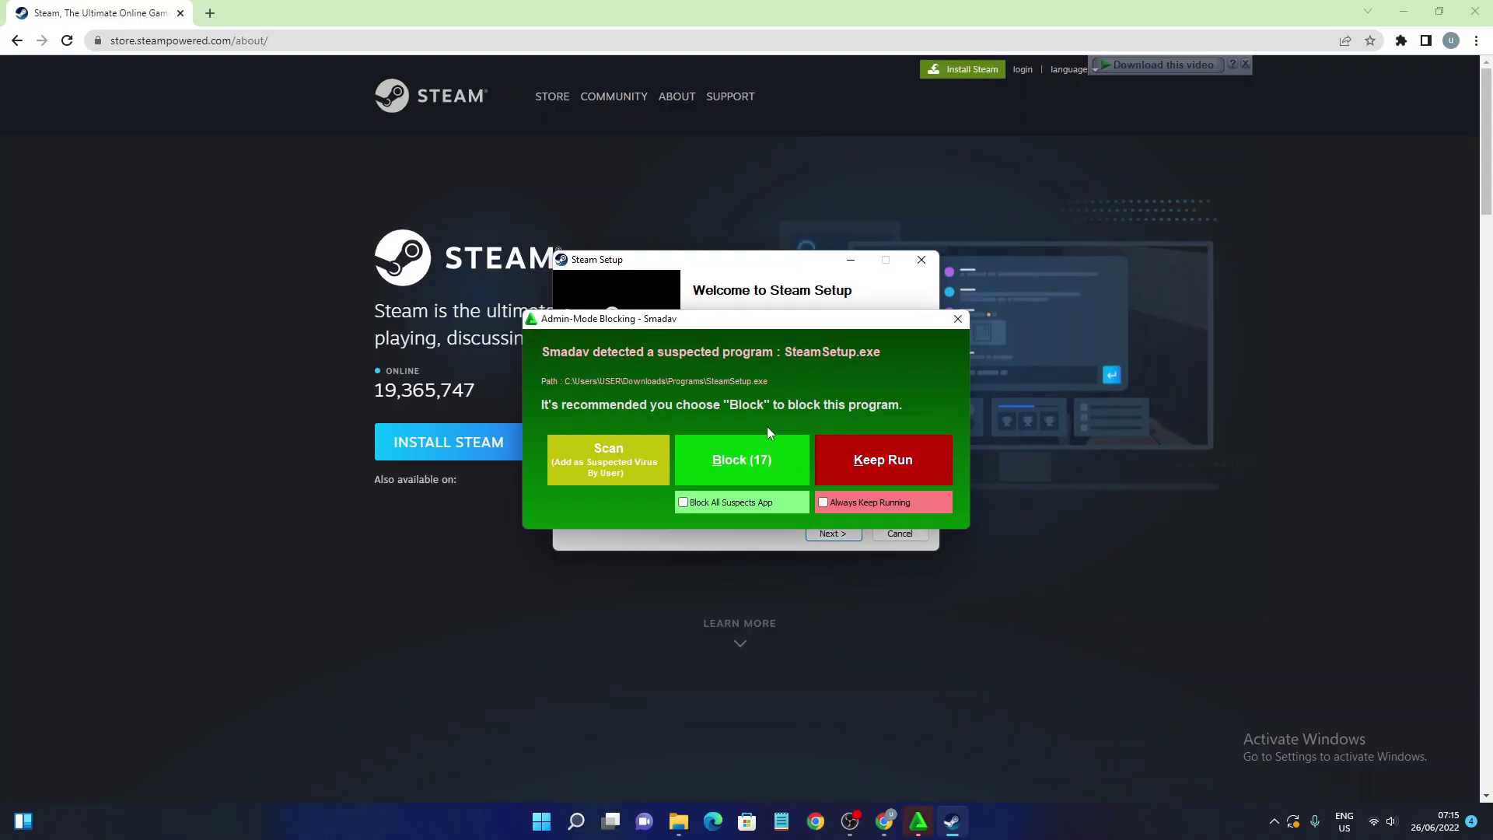
pyautogui.click(882, 474)
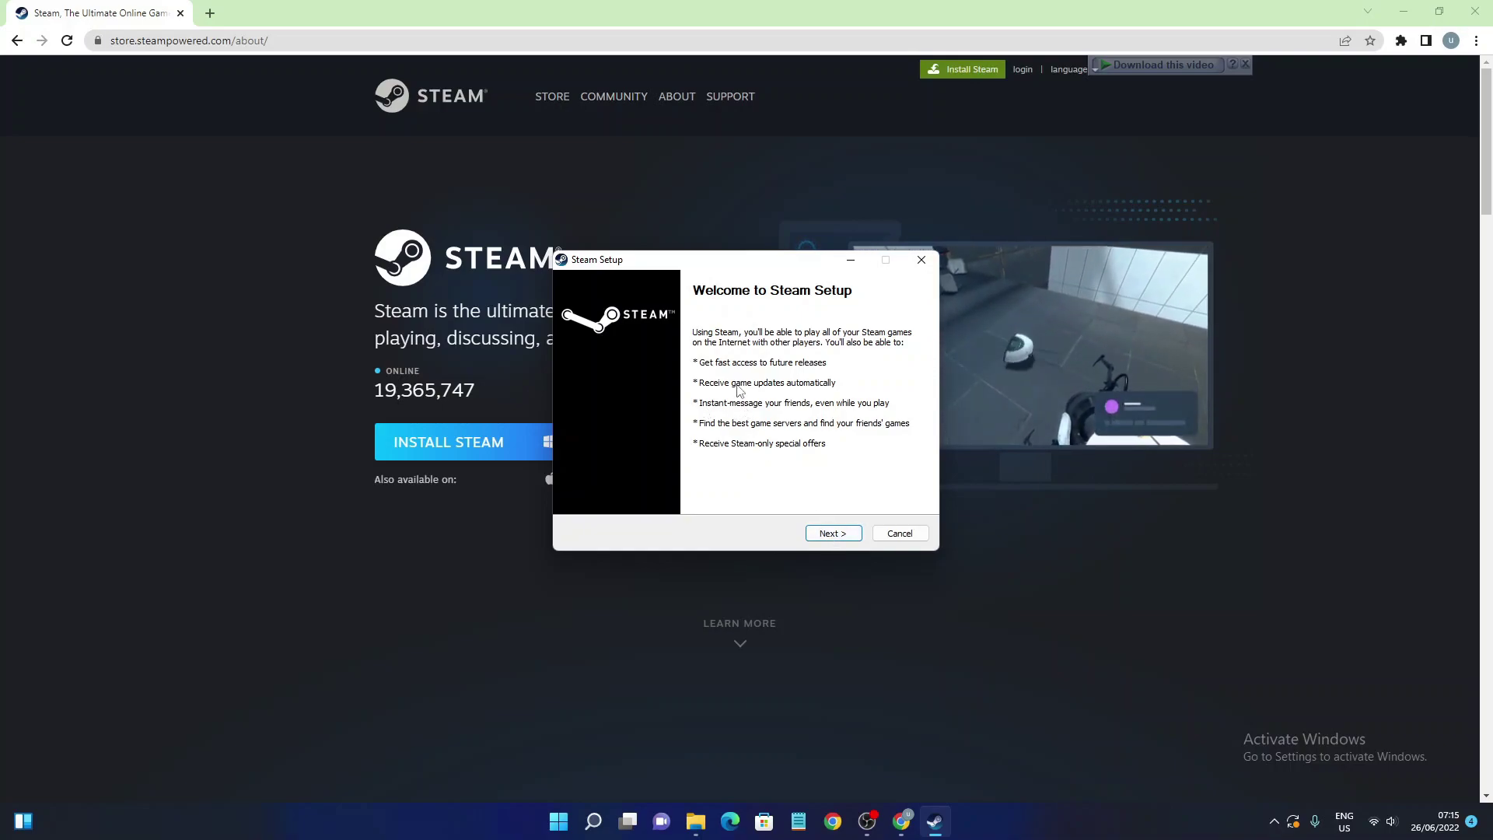
# Step: Install Steam in English to C:\Program Files (x86)\Steam and finish the setup with Run Steam enabled
pyautogui.click(834, 532)
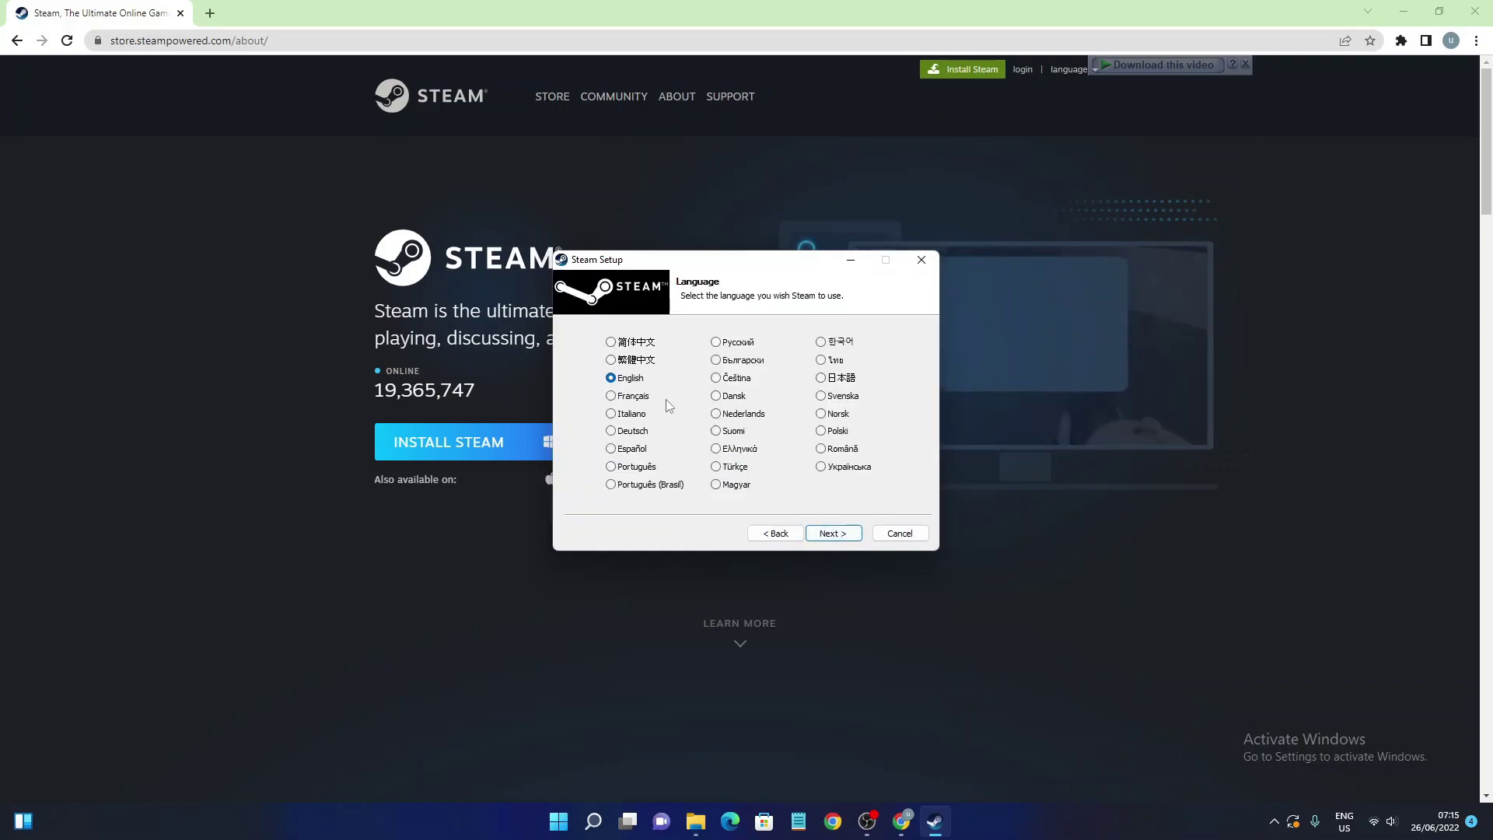
pyautogui.click(833, 534)
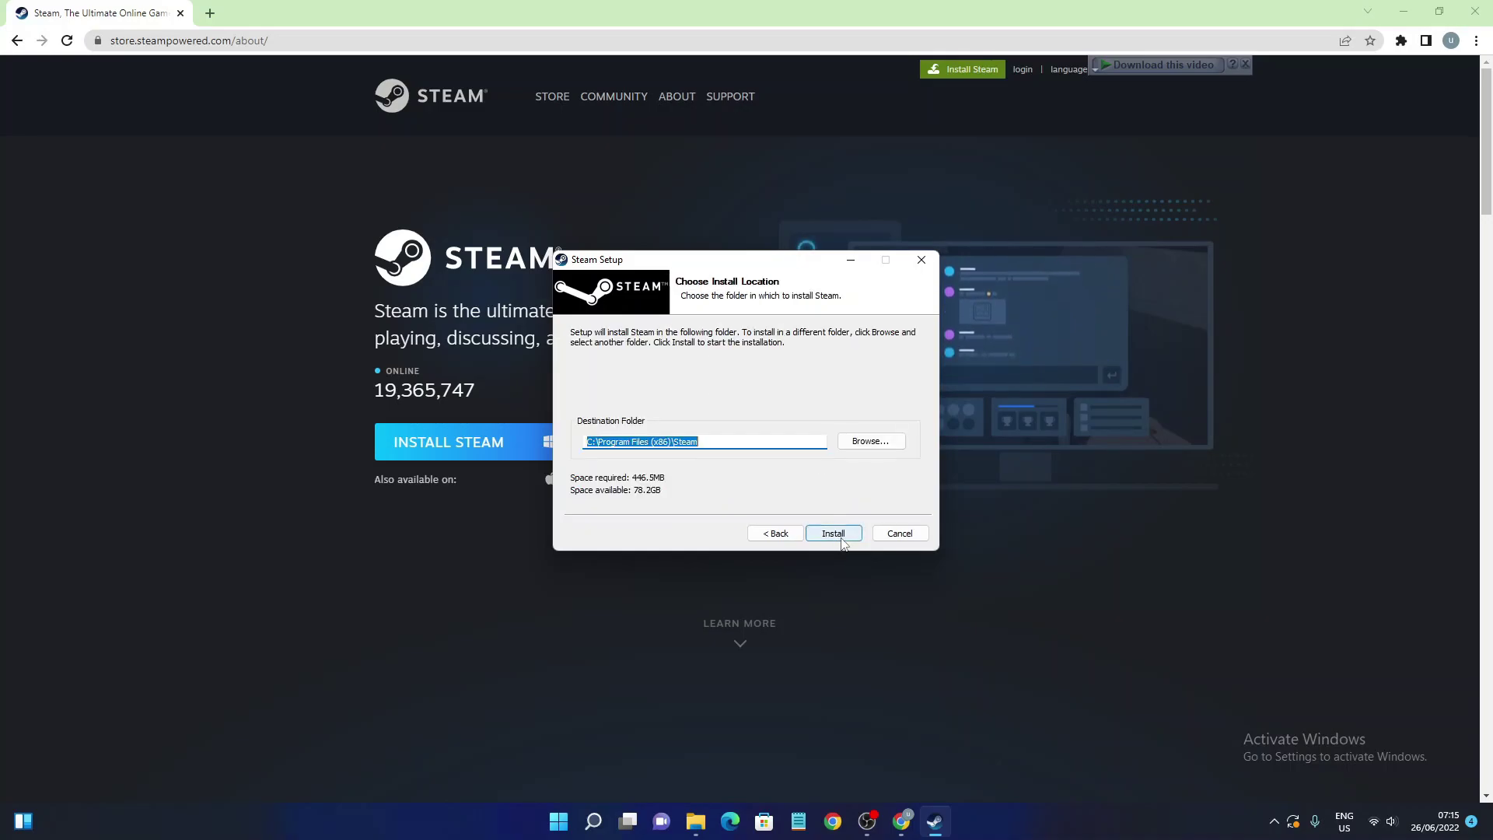
pyautogui.click(834, 533)
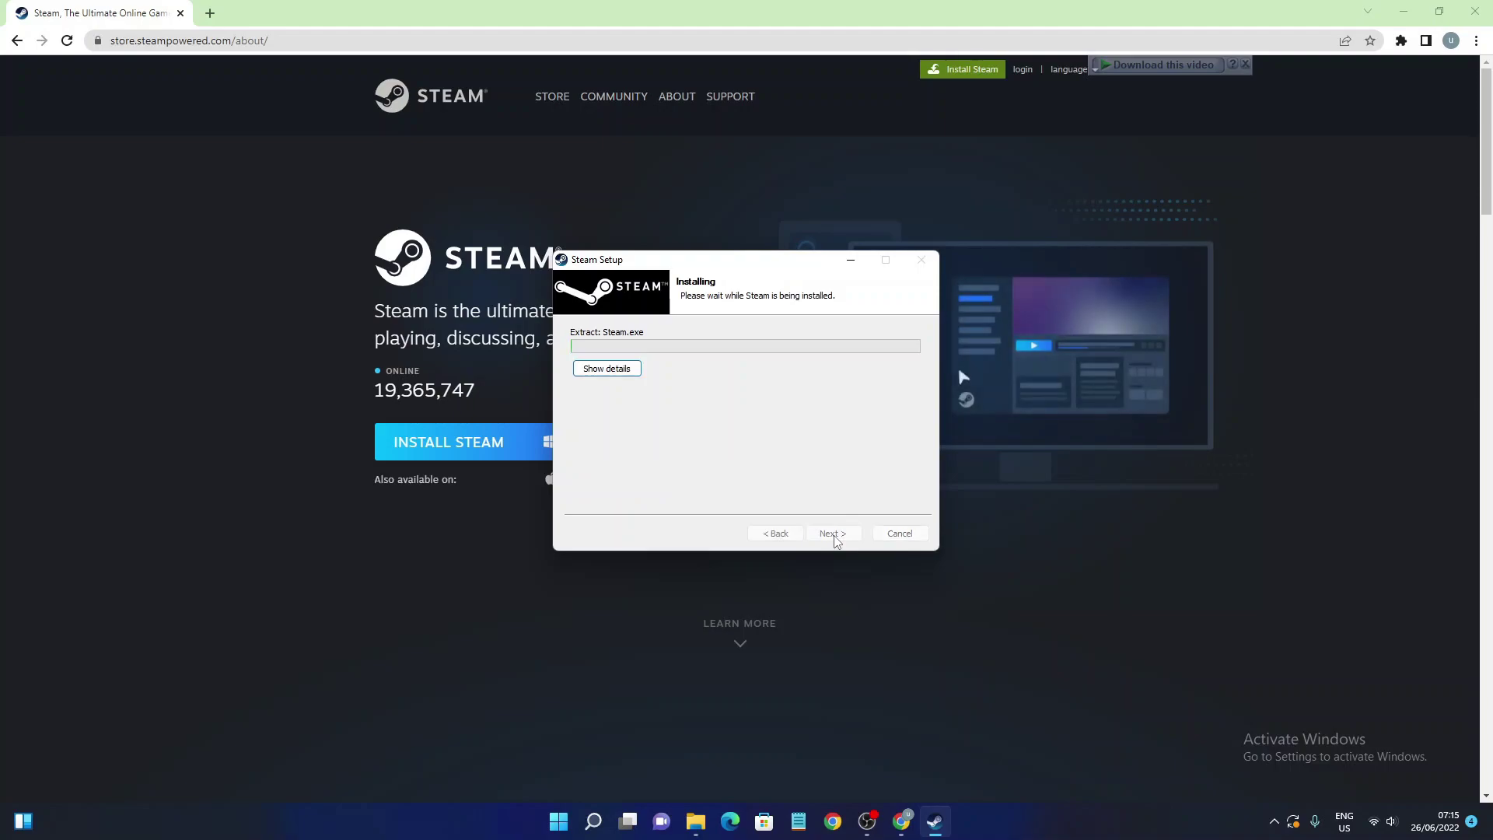
pyautogui.click(834, 534)
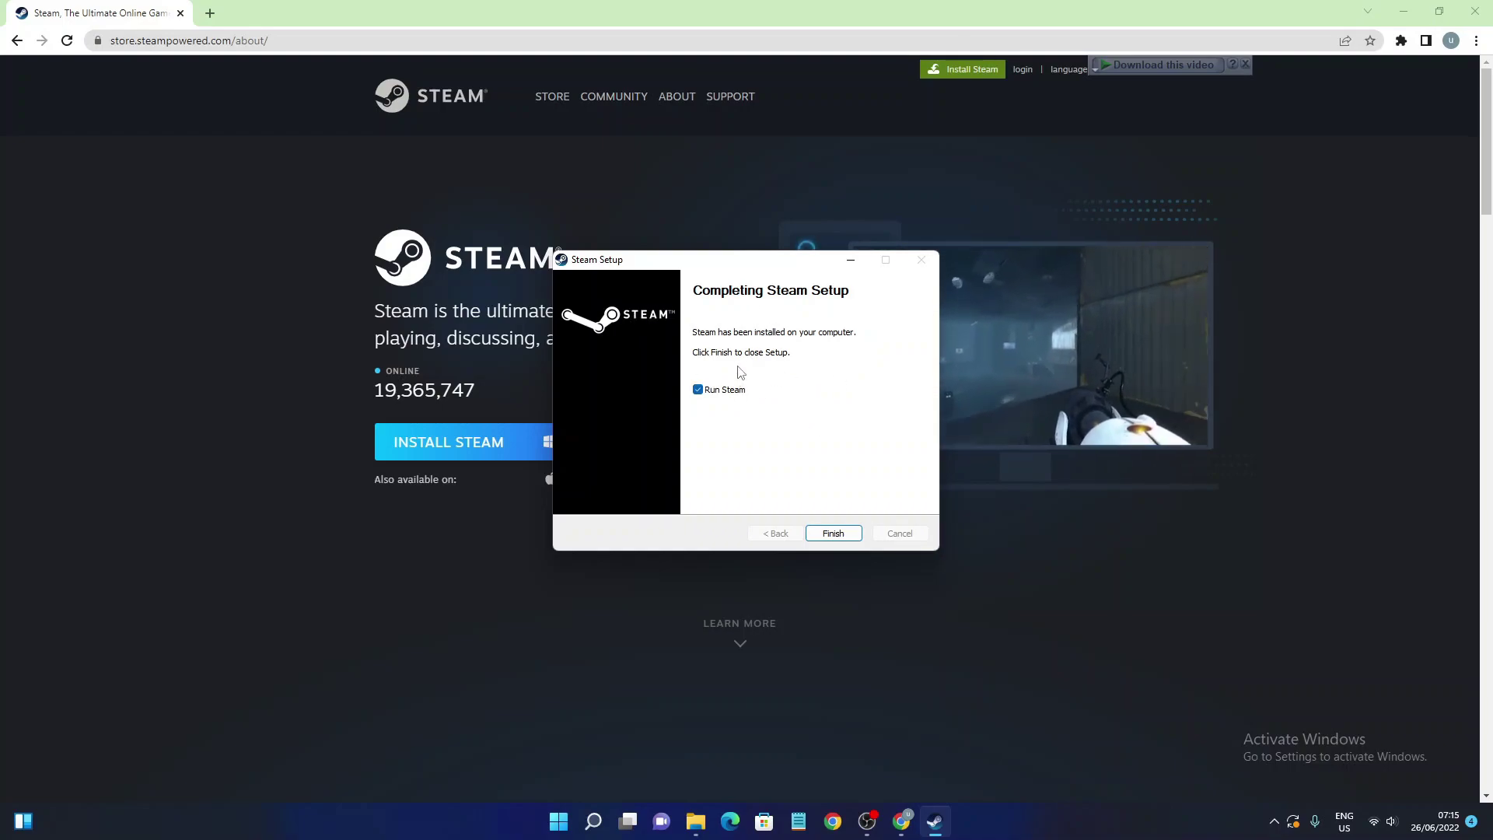
pyautogui.click(853, 535)
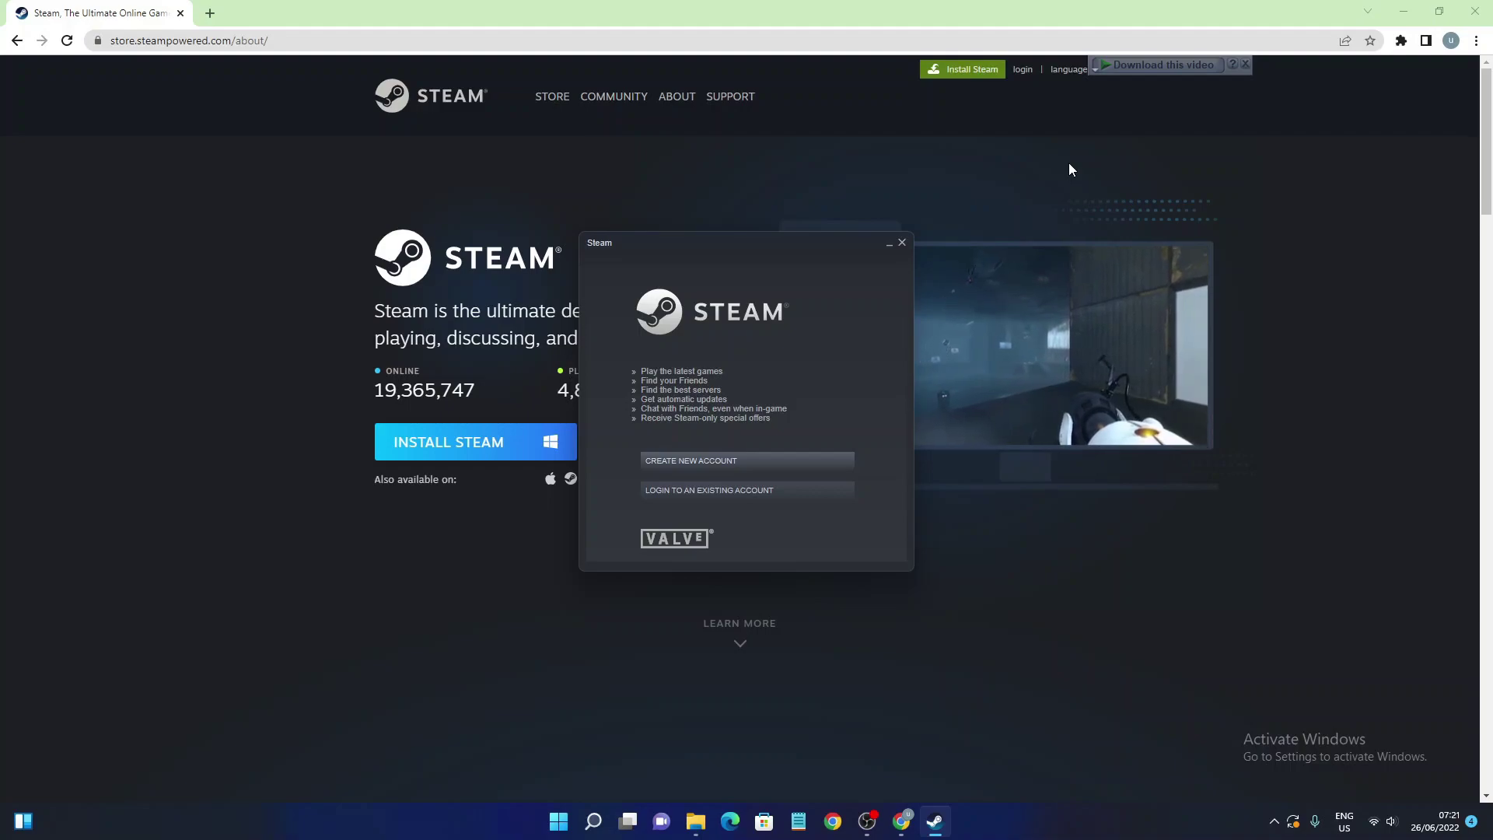
# Step: Start creating a new Steam account, and copy the signed-in Google account's e-mail address from a new Chrome tab searching for gmail
pyautogui.click(703, 462)
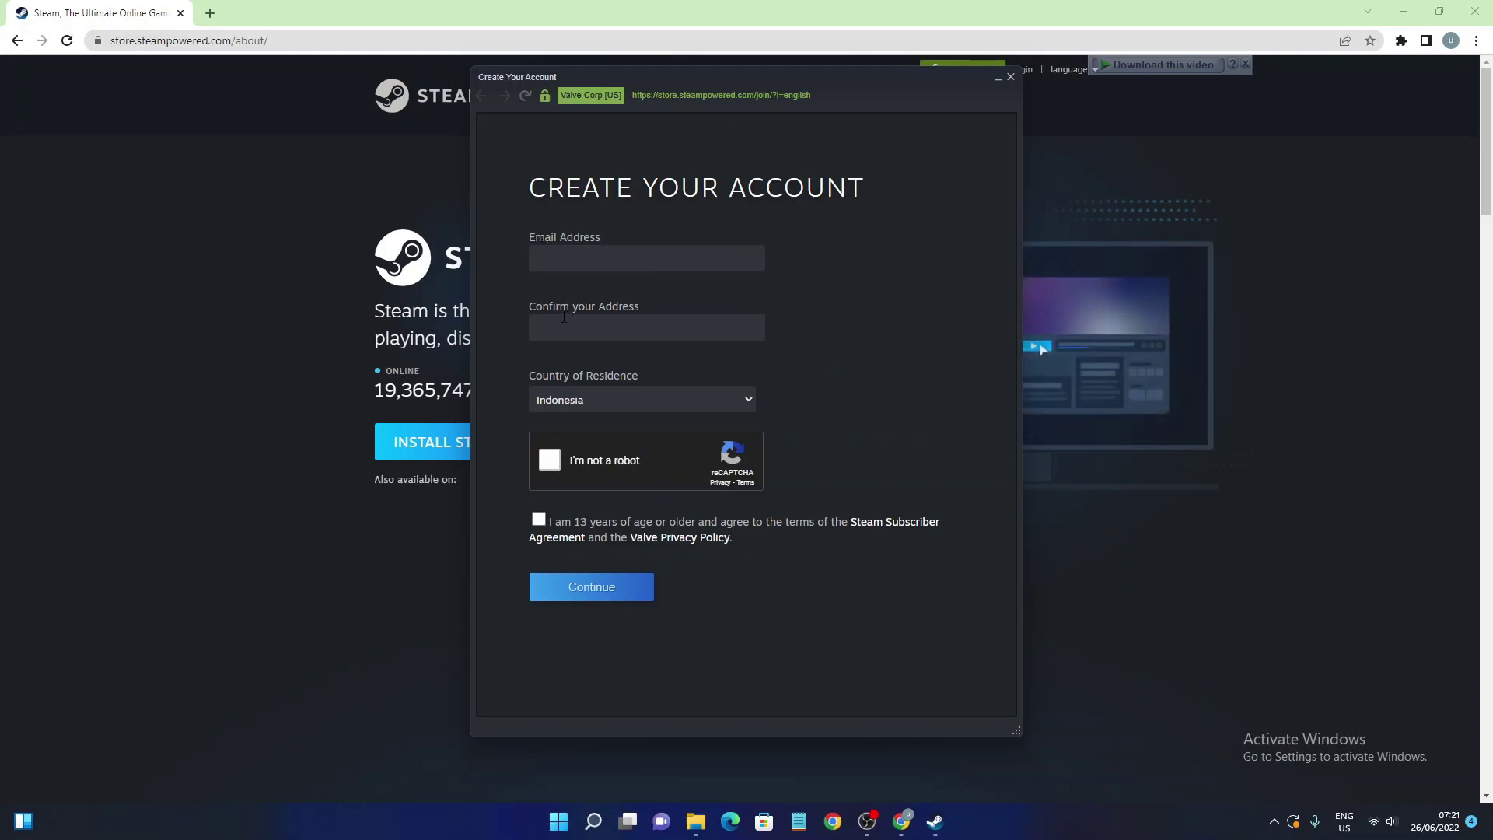
pyautogui.click(216, 40)
pyautogui.click(218, 19)
pyautogui.write('gmail:')
pyautogui.press('BackSpace')
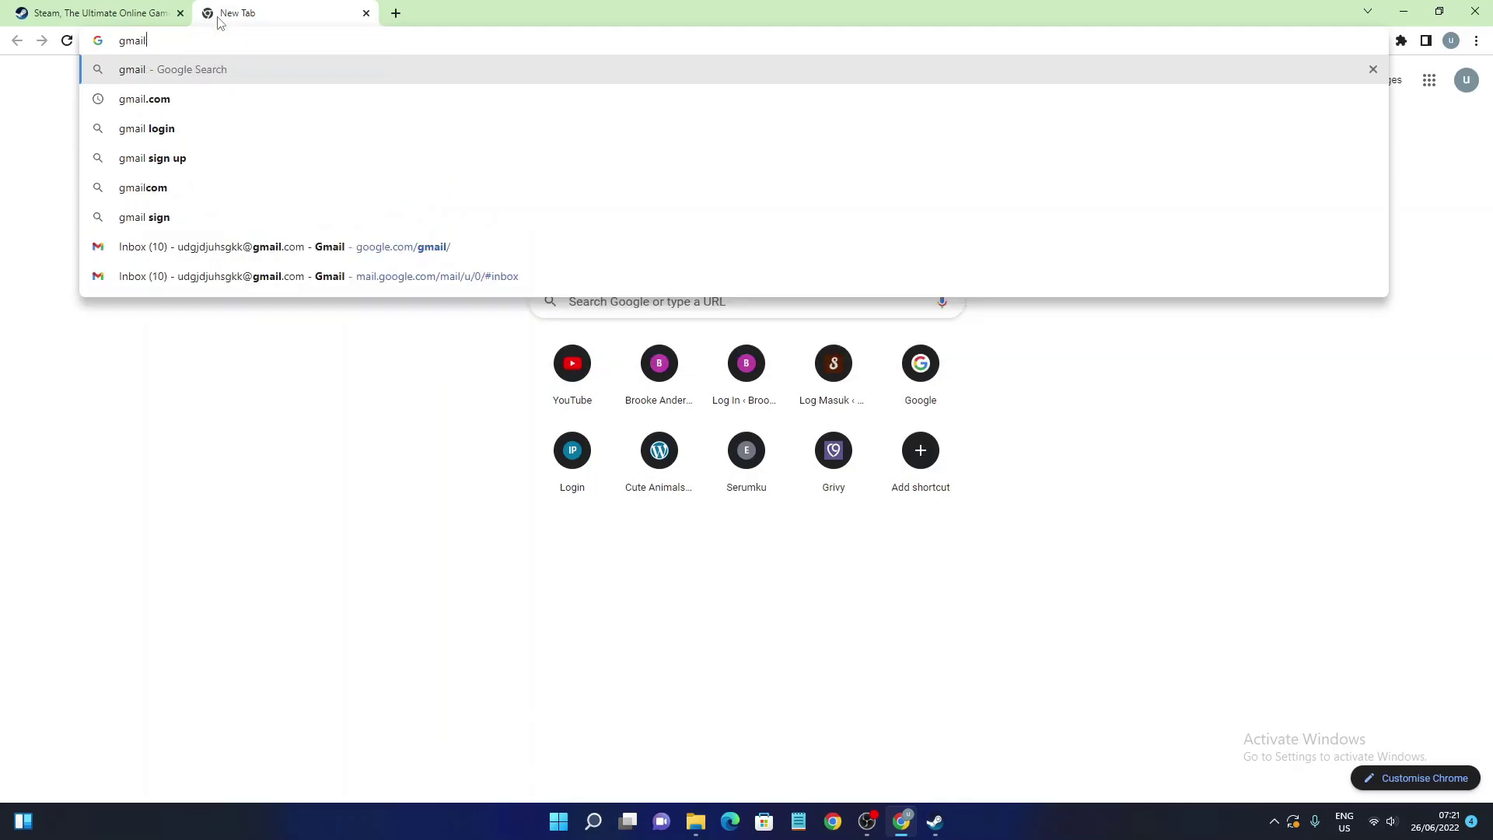
pyautogui.press('Return')
pyautogui.click(1445, 94)
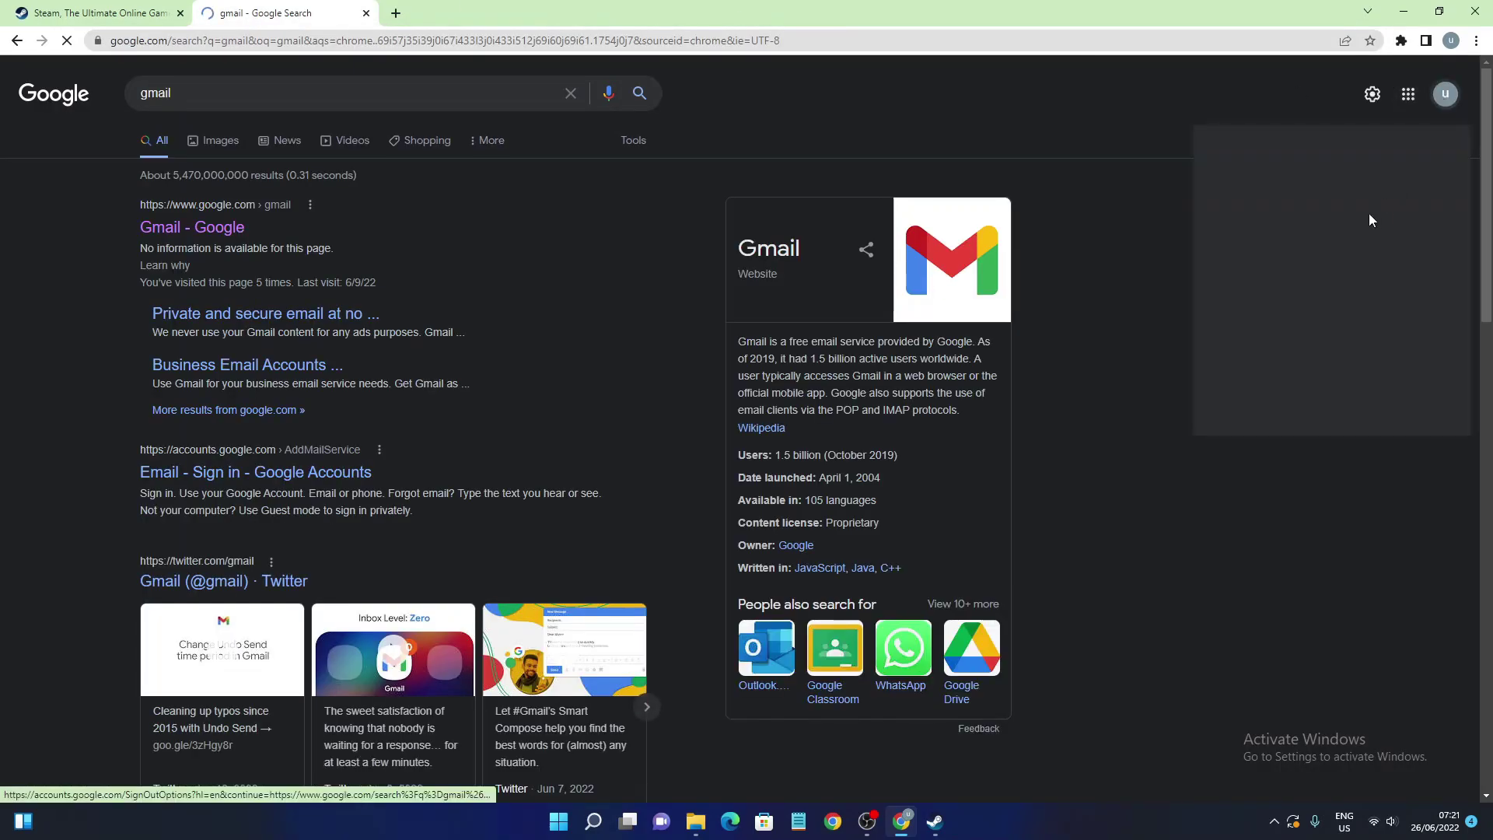
pyautogui.moveTo(1268, 244); pyautogui.dragTo(1398, 249)
pyautogui.hotkey('ctrl', 'c')
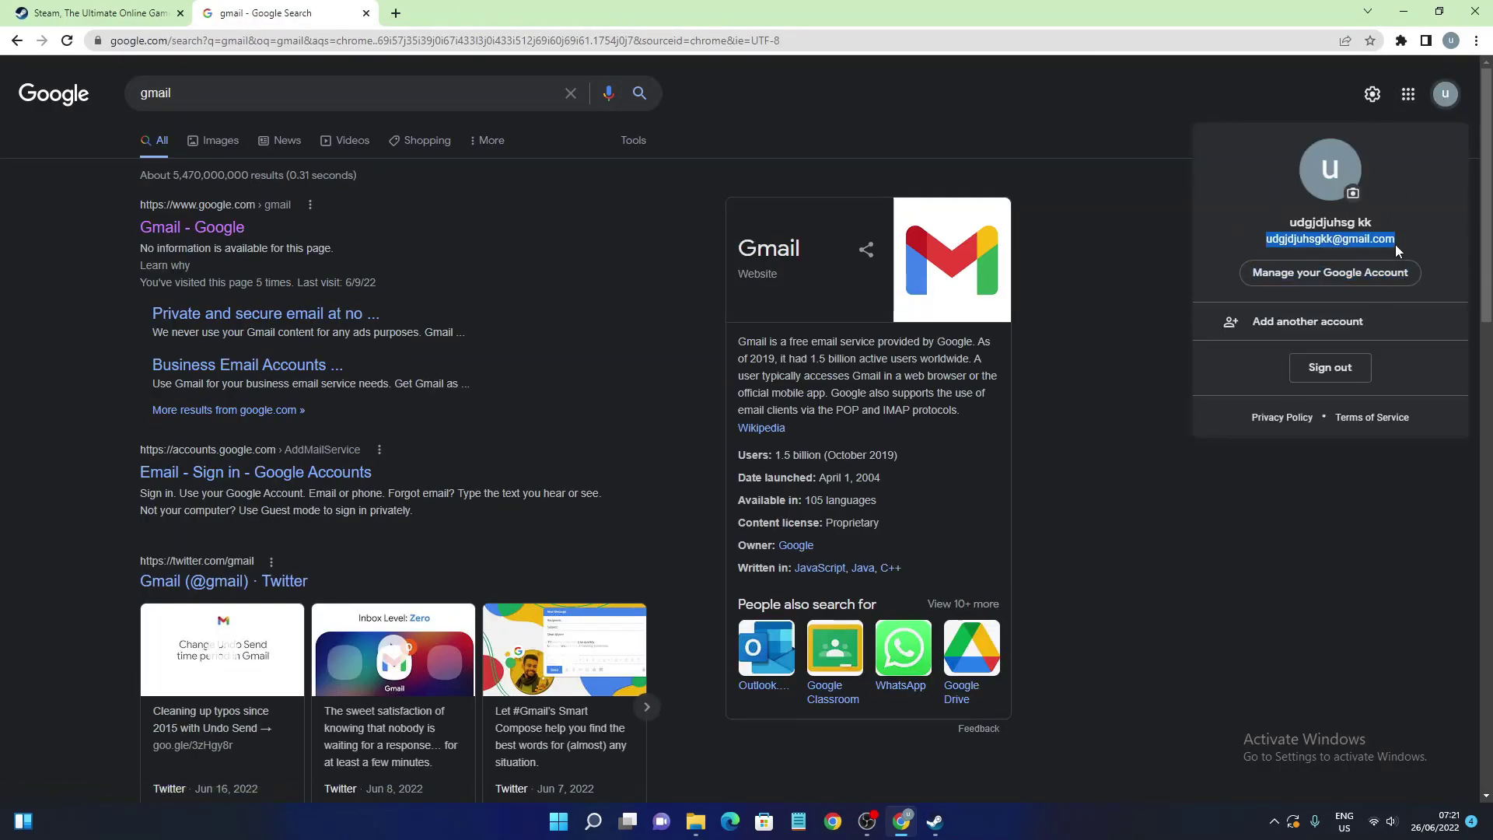
# Step: Switch back to the Steam account form and paste the copied e-mail address as both the address and its confirmation
pyautogui.click(935, 821)
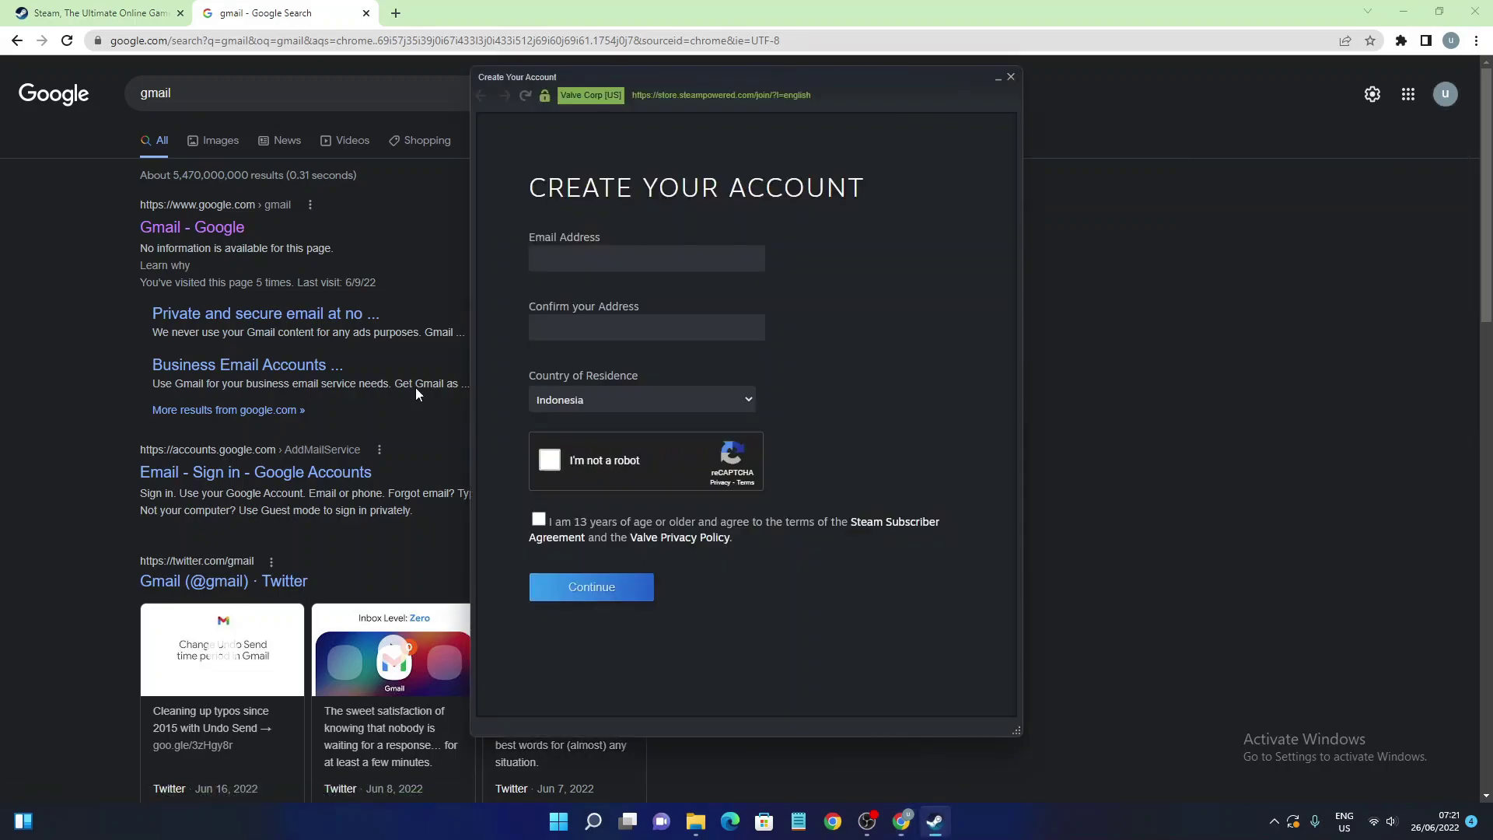
pyautogui.click(620, 257)
pyautogui.hotkey('ctrl', 'v')
pyautogui.click(613, 332)
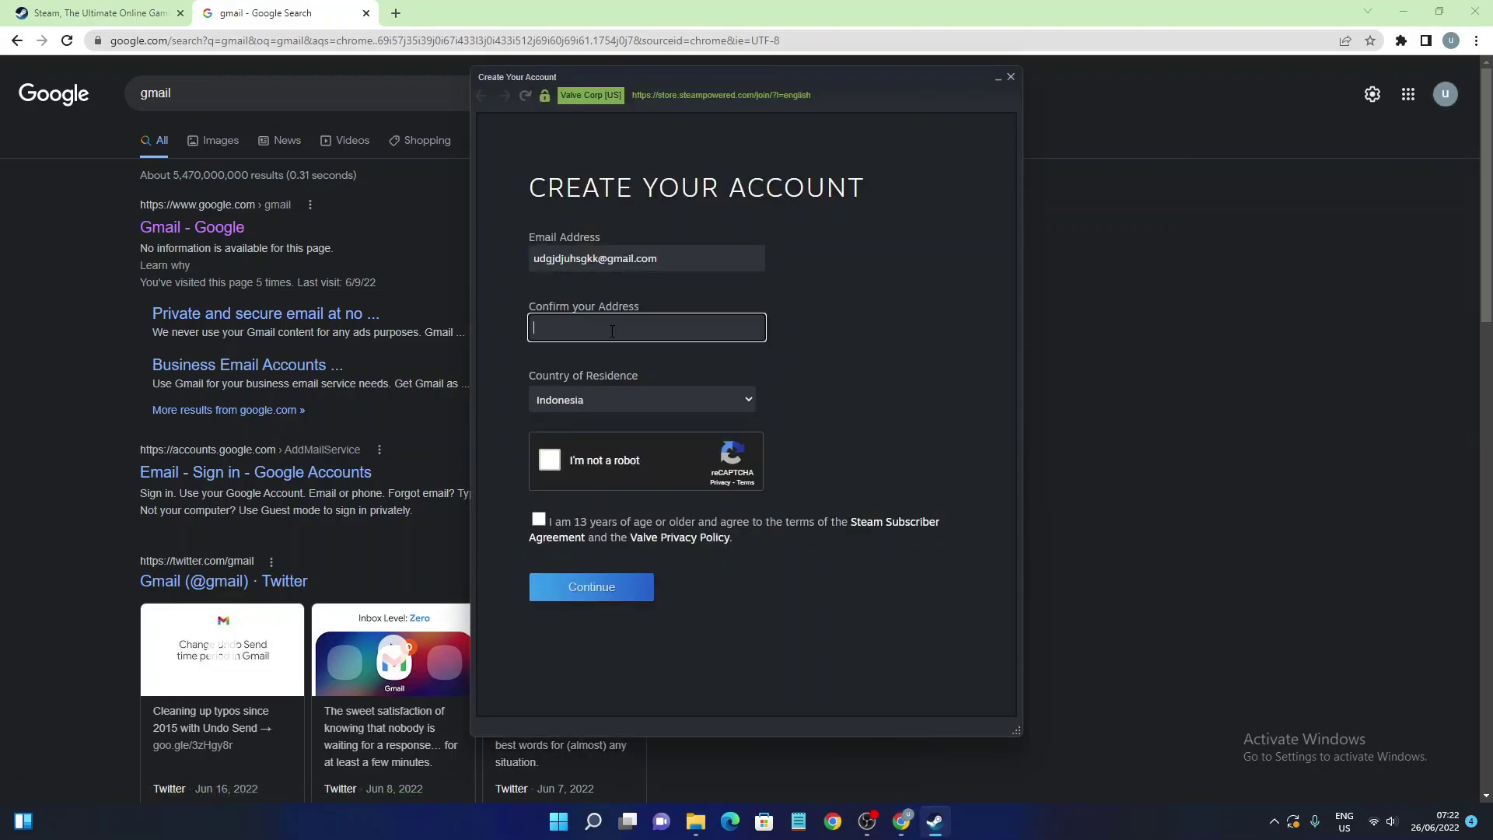
pyautogui.hotkey('ctrl', 'v')
# Step: Complete the palm trees reCAPTCHA and submit the account form with the age and Steam Subscriber Agreement confirmation accepted
pyautogui.click(550, 459)
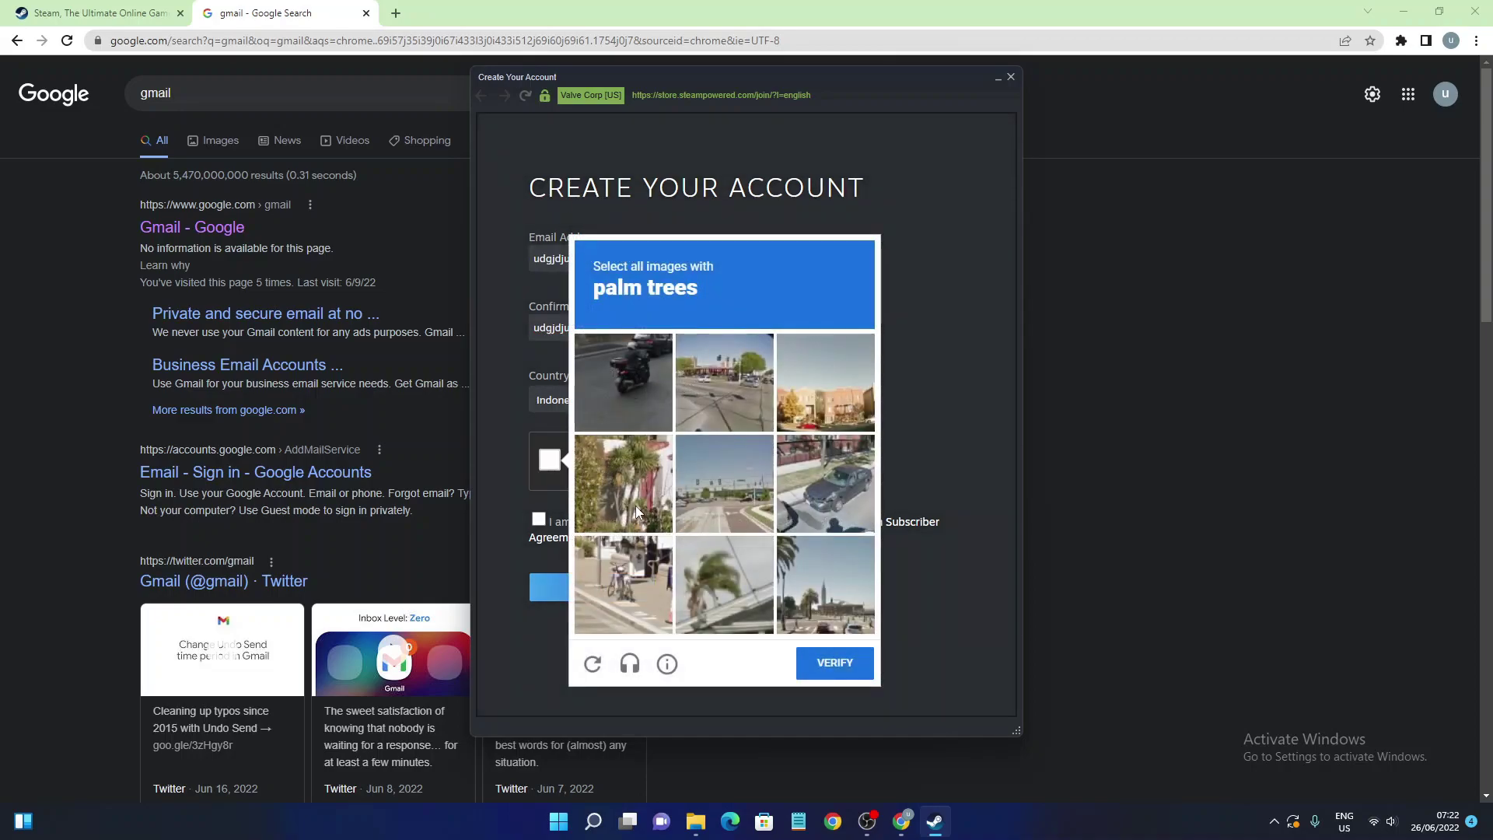
pyautogui.click(636, 507)
pyautogui.click(714, 600)
pyautogui.click(778, 357)
pyautogui.click(810, 348)
pyautogui.click(739, 362)
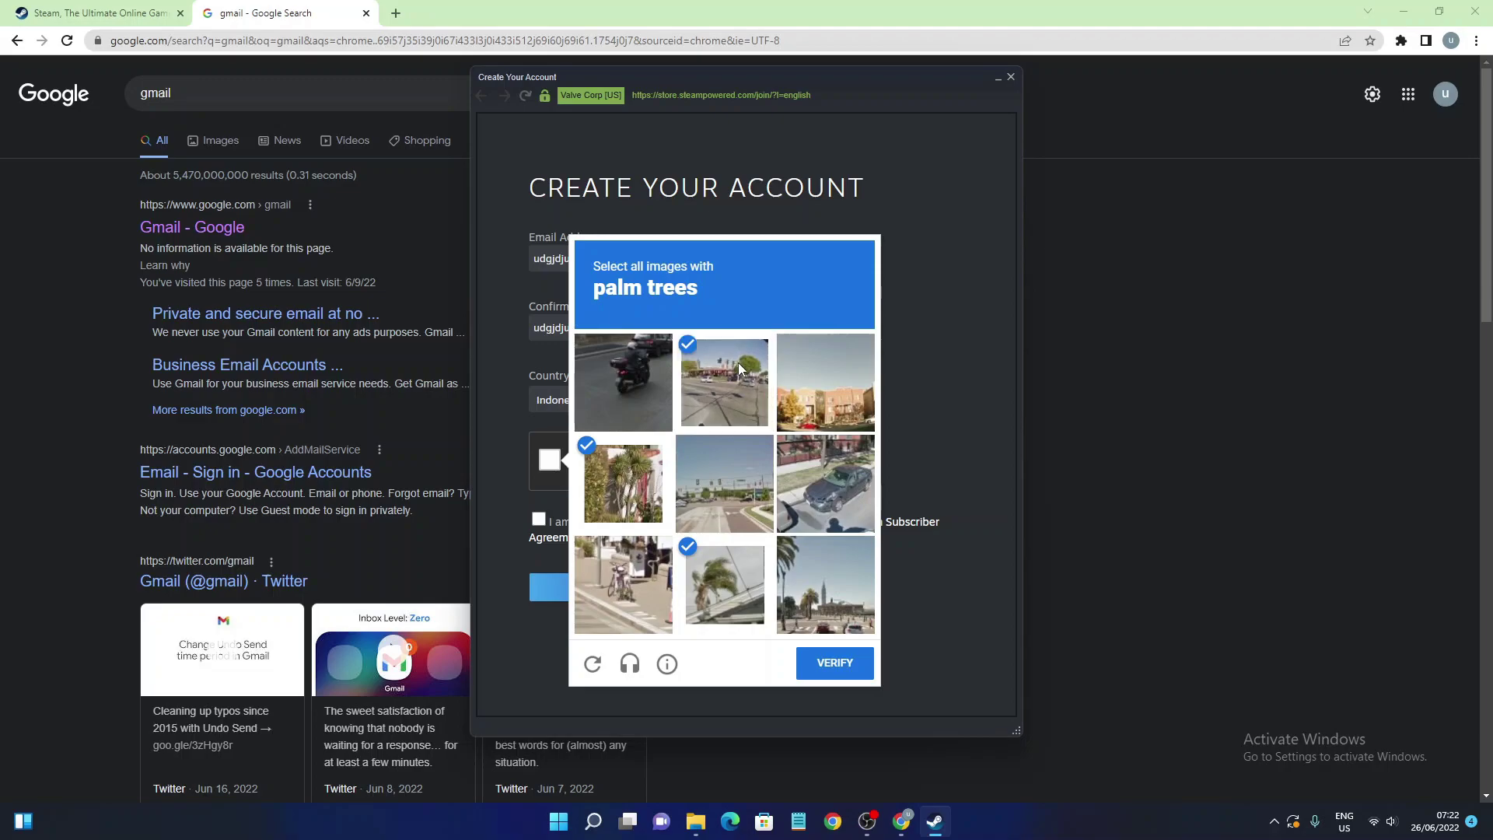
pyautogui.click(804, 594)
pyautogui.click(698, 381)
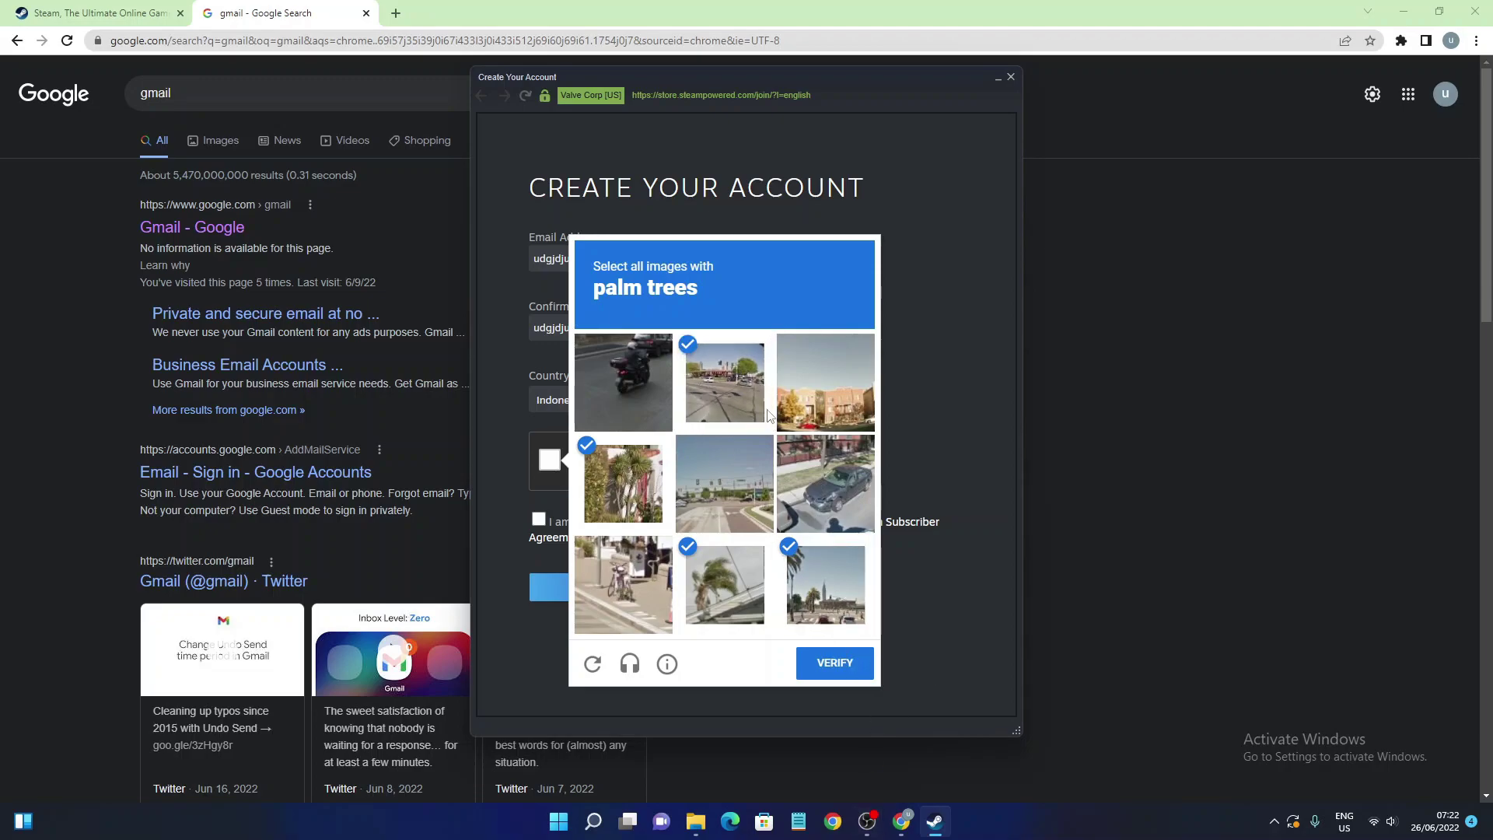
pyautogui.click(844, 675)
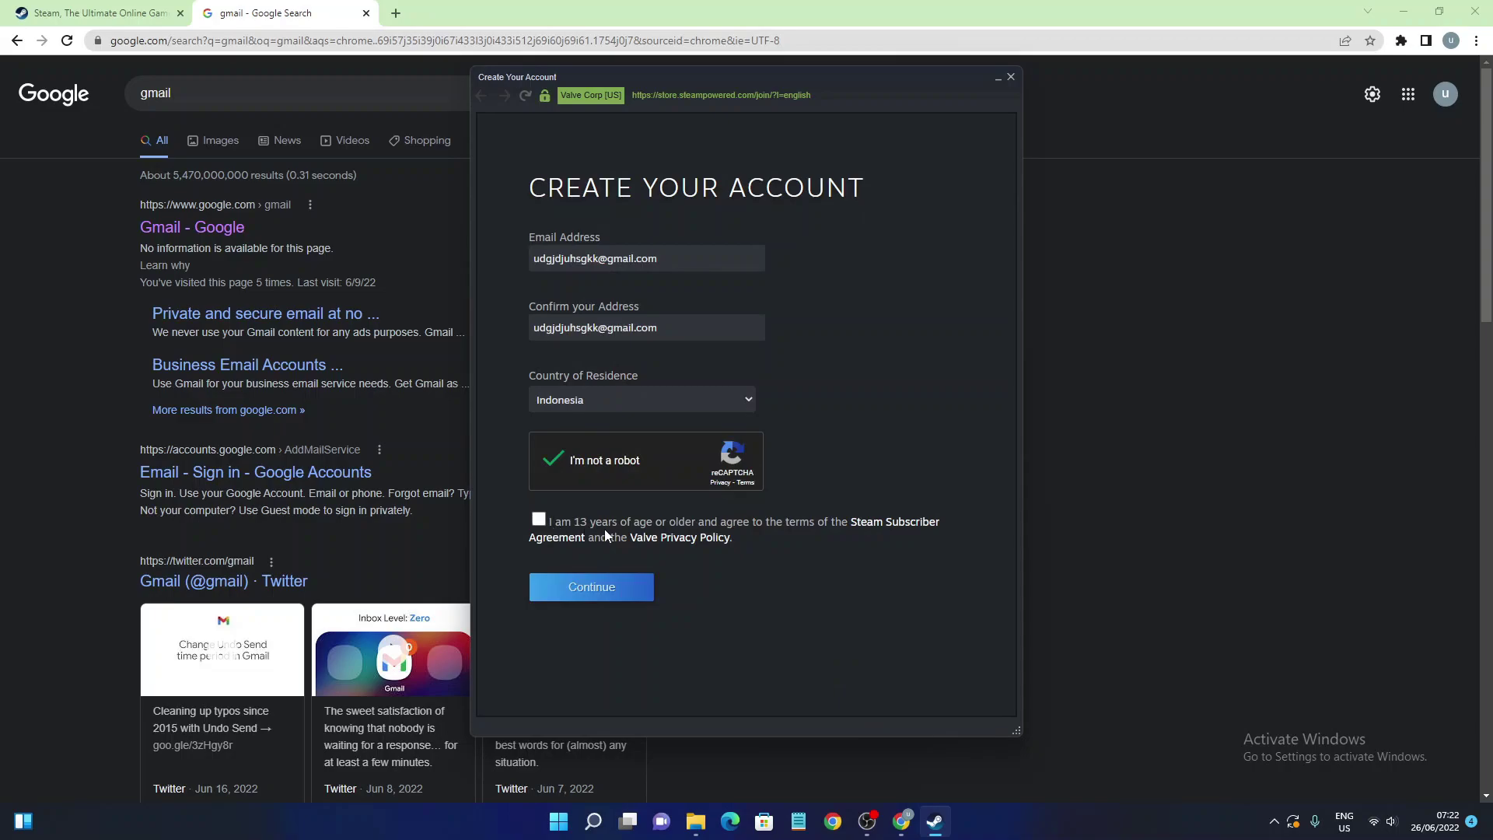
pyautogui.click(538, 518)
pyautogui.click(599, 592)
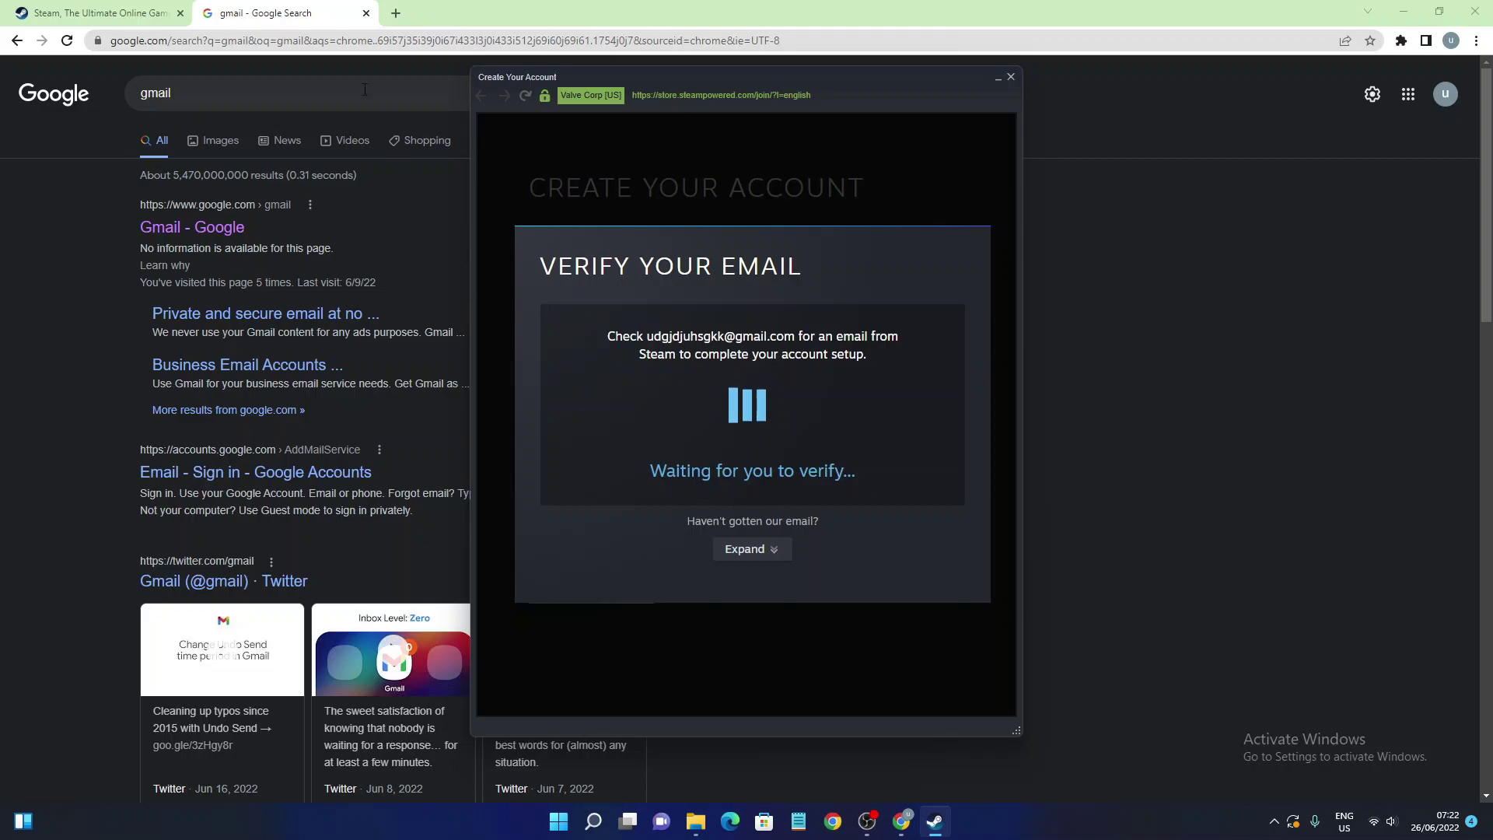
# Step: Open the Gmail inbox in Chrome and verify the e-mail address from Steam's New Steam Account Email Verification message
pyautogui.click(353, 45)
pyautogui.write('gmail')
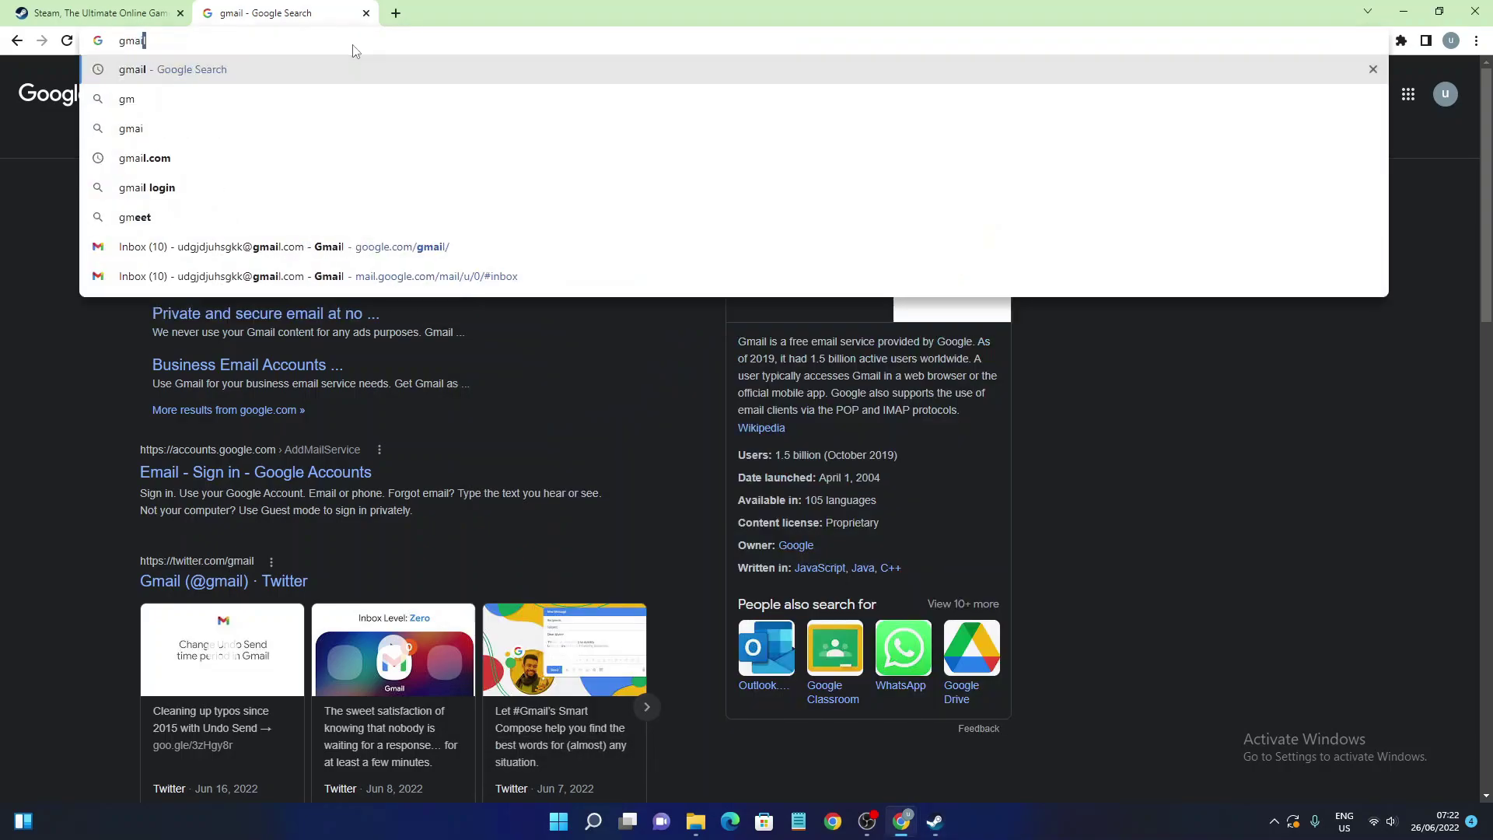
pyautogui.press('Return')
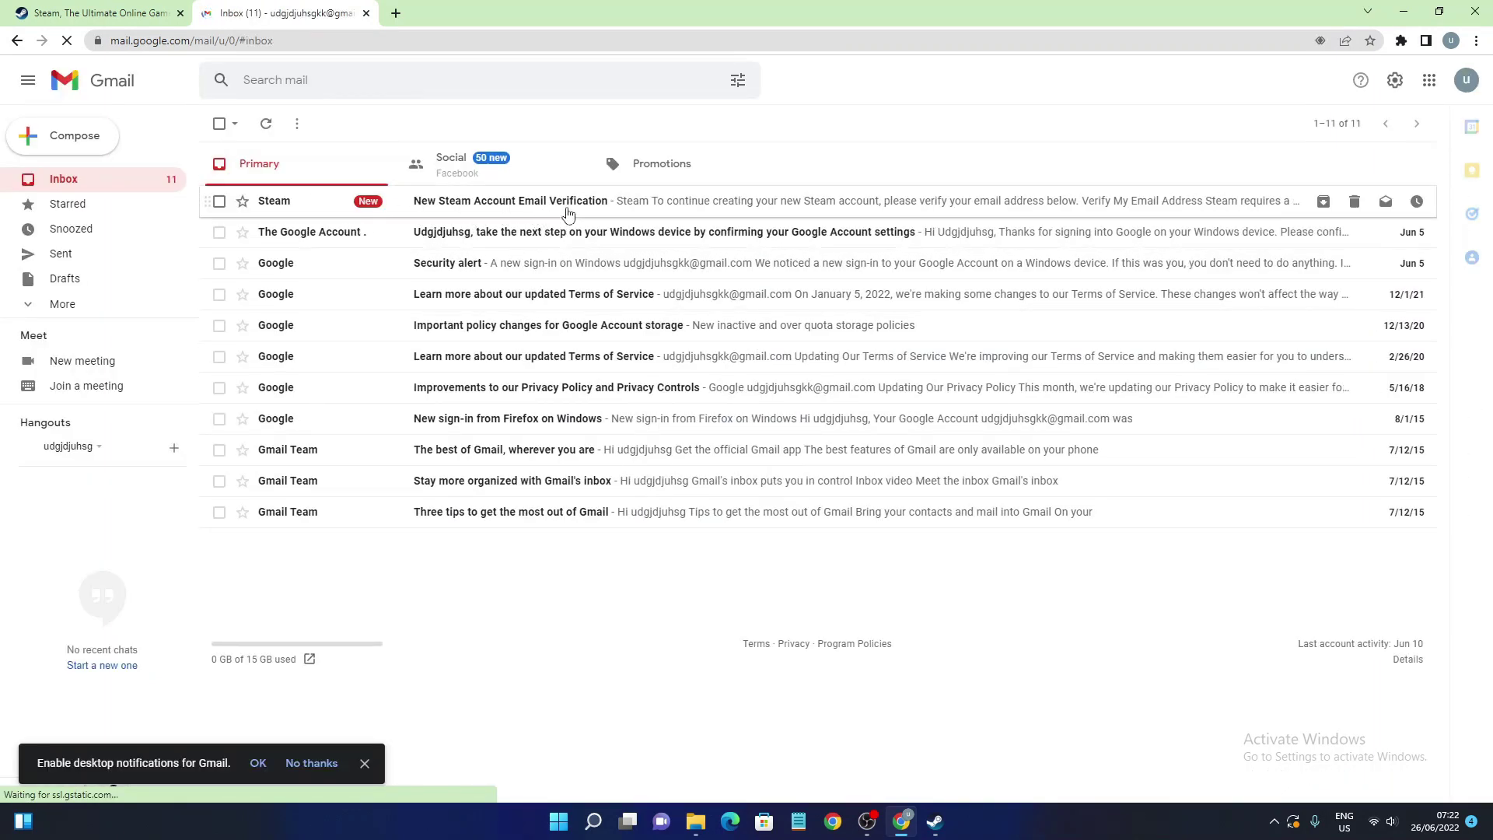
pyautogui.click(645, 207)
pyautogui.scroll(-1, 808, 487)
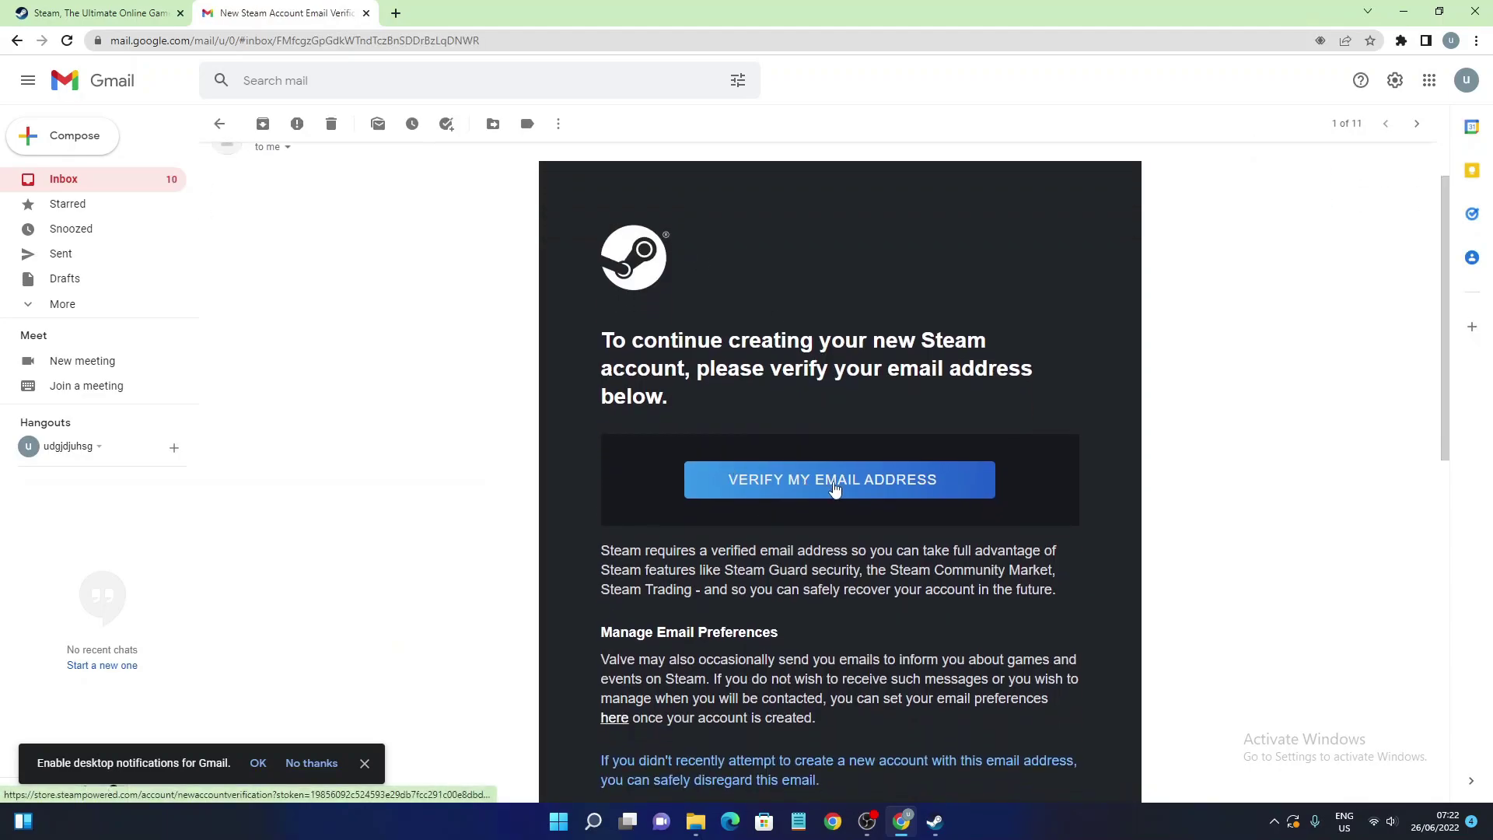
pyautogui.click(833, 485)
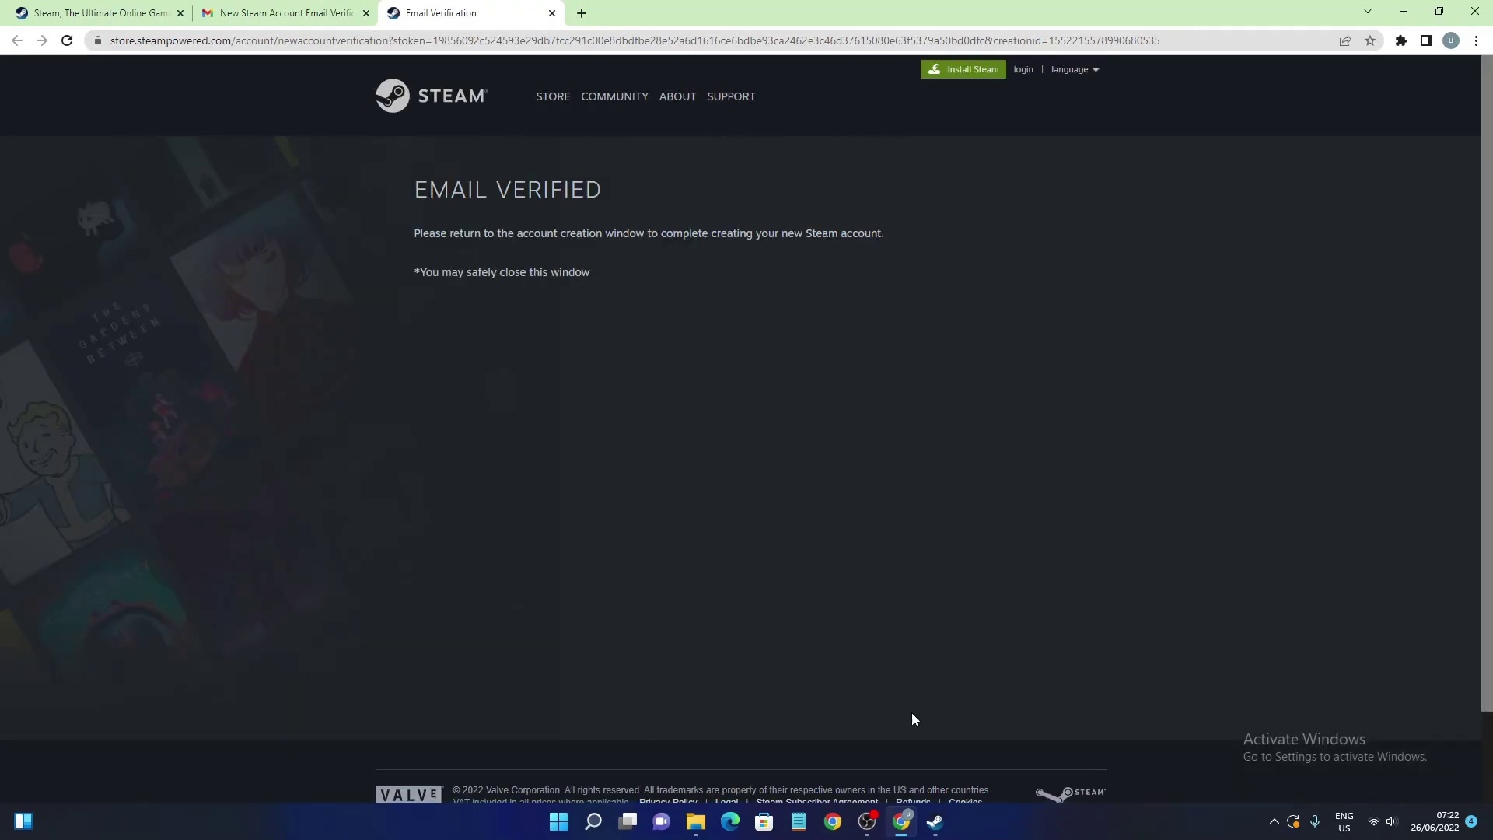
# Step: Return to the Steam account creation window and enter the chosen Steam account name
pyautogui.click(934, 829)
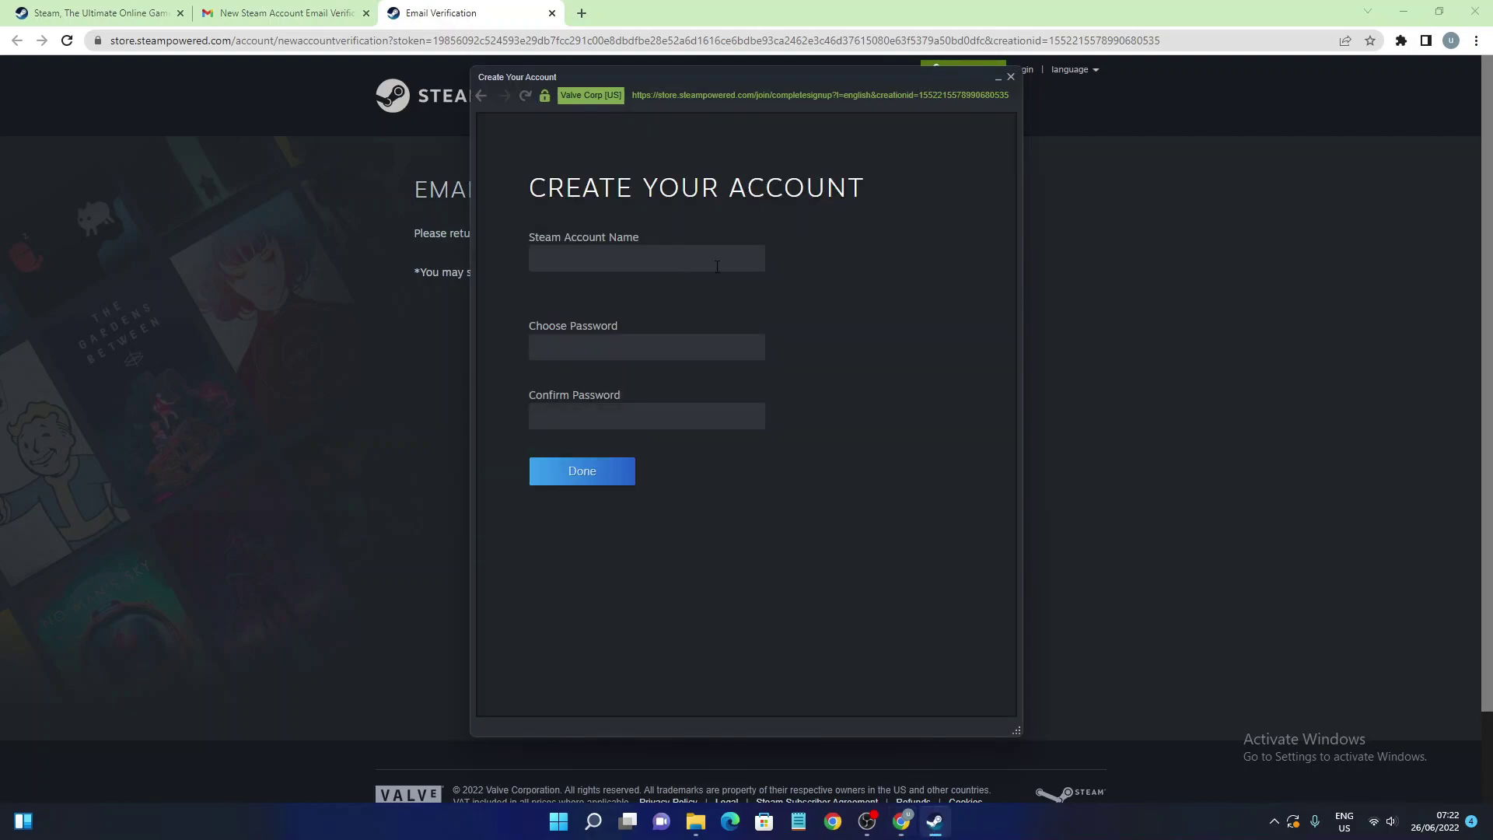
pyautogui.moveTo(549, 188); pyautogui.dragTo(807, 205)
pyautogui.click(817, 210)
pyautogui.click(919, 206)
pyautogui.click(665, 247)
pyautogui.click(588, 236)
pyautogui.click(575, 252)
pyautogui.write('muzhdeva')
pyautogui.write('loper')
pyautogui.click(586, 329)
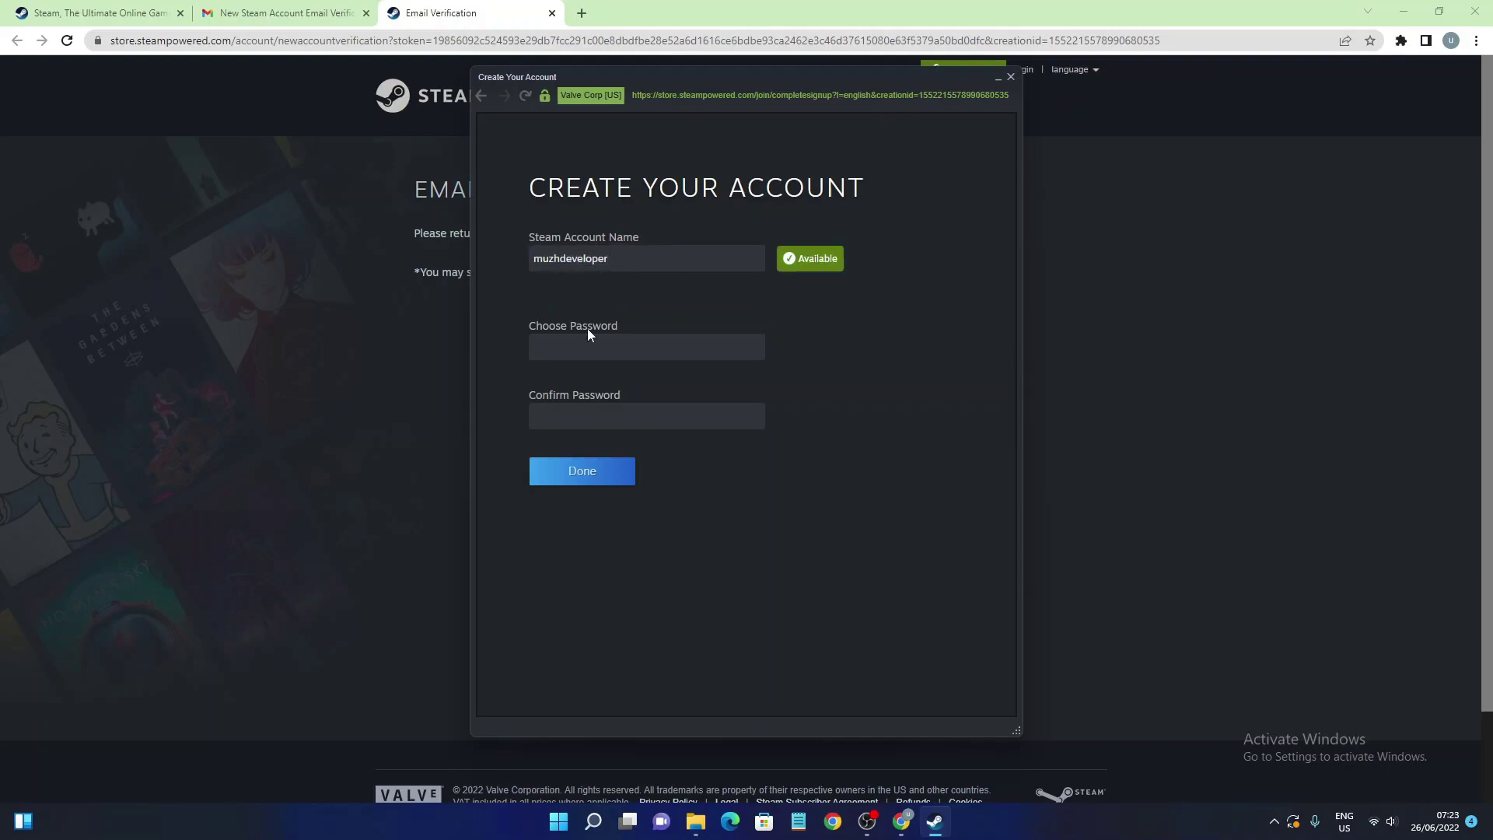
# Step: Choose a password for the new Steam account, confirm it, and finish creating the account
pyautogui.click(599, 347)
pyautogui.write('****')
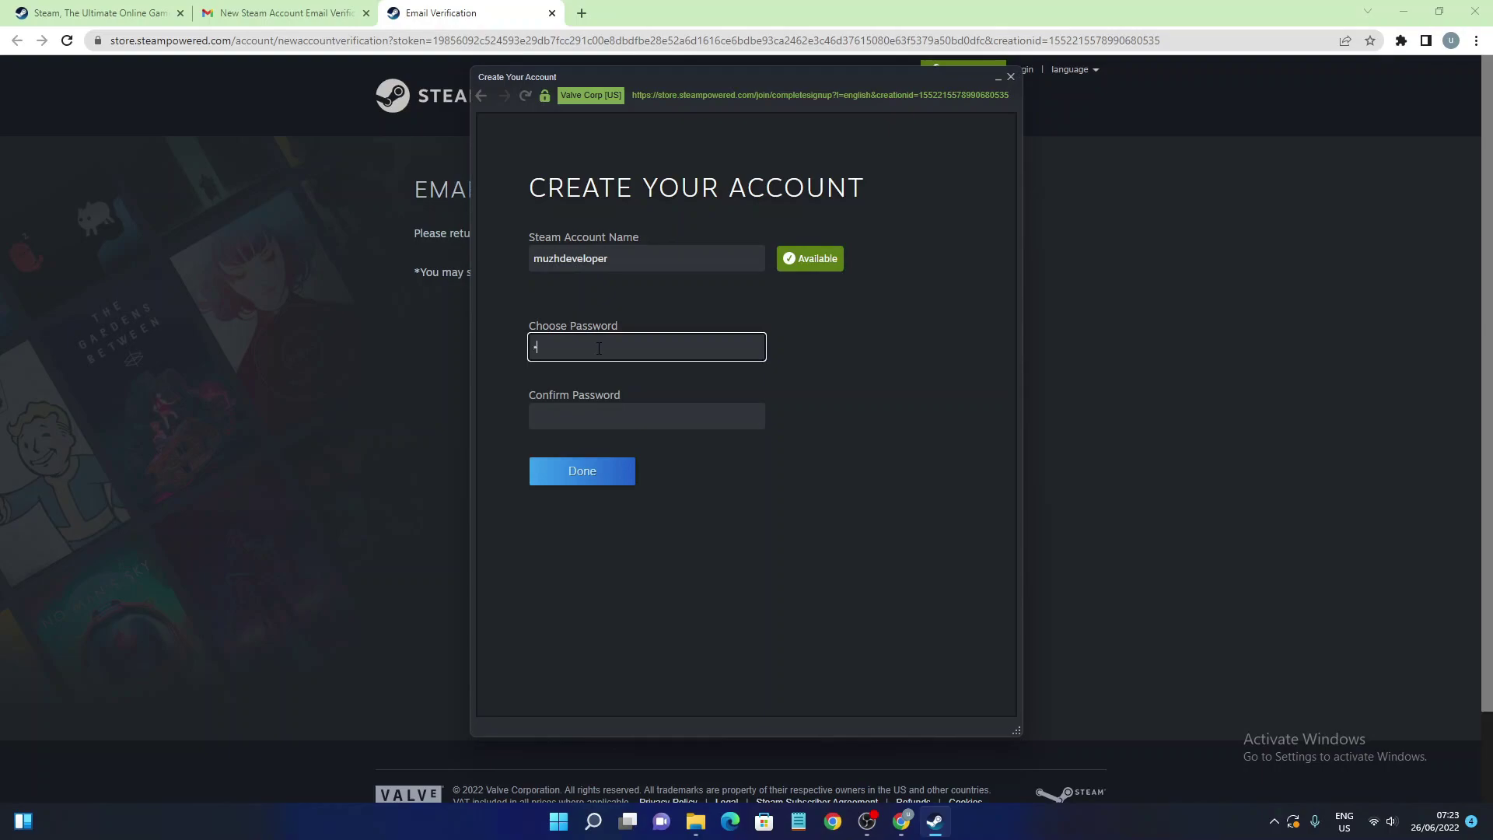
pyautogui.write('*****')
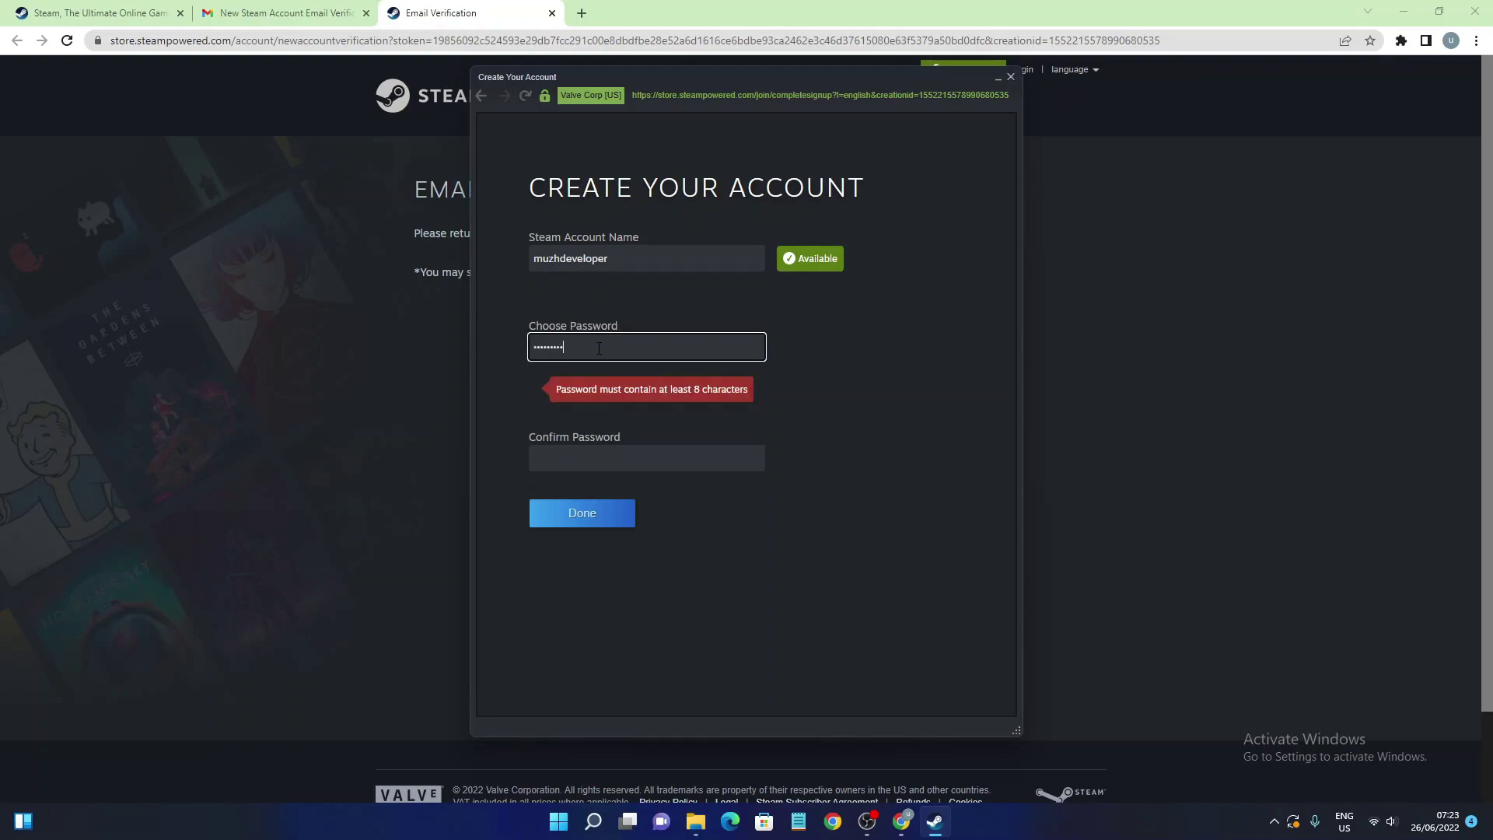
pyautogui.write('*')
pyautogui.click(654, 419)
pyautogui.write('****')
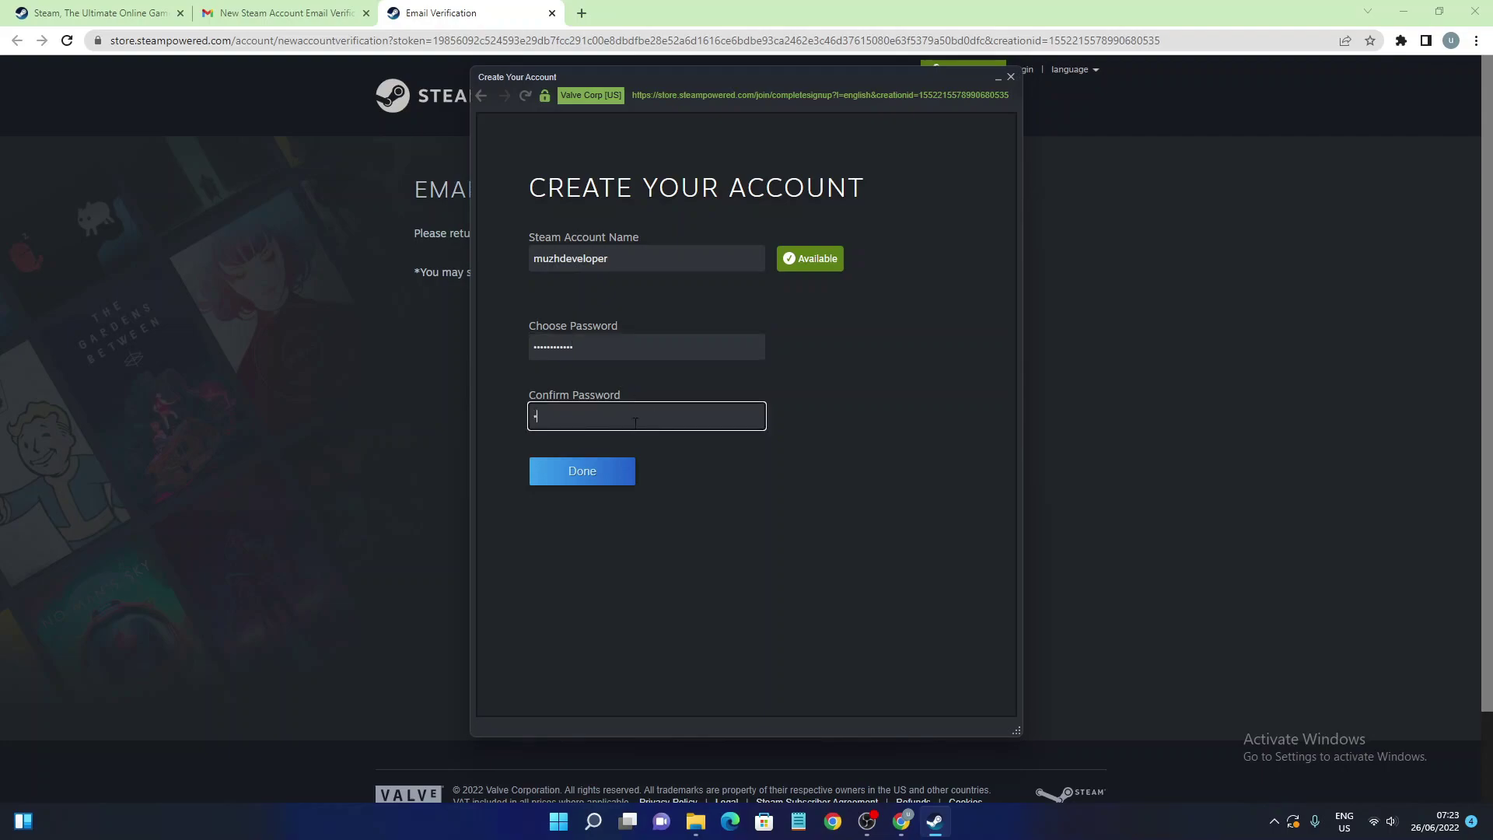
pyautogui.write('****')
pyautogui.click(612, 479)
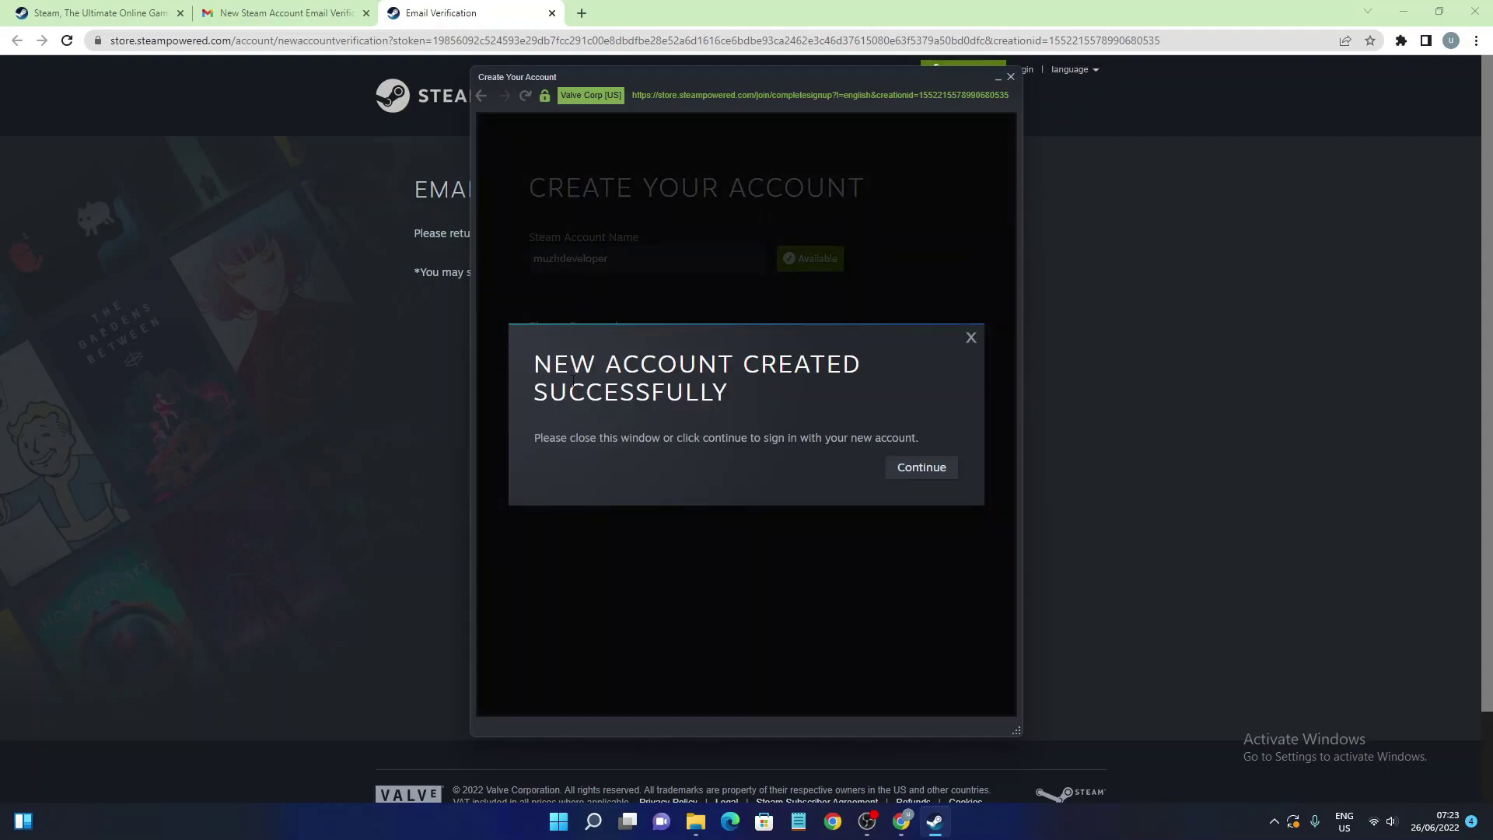
# Step: Continue to the Steam sign-in and log in with the new account name and password, with the password remembered
pyautogui.moveTo(515, 375); pyautogui.dragTo(811, 392)
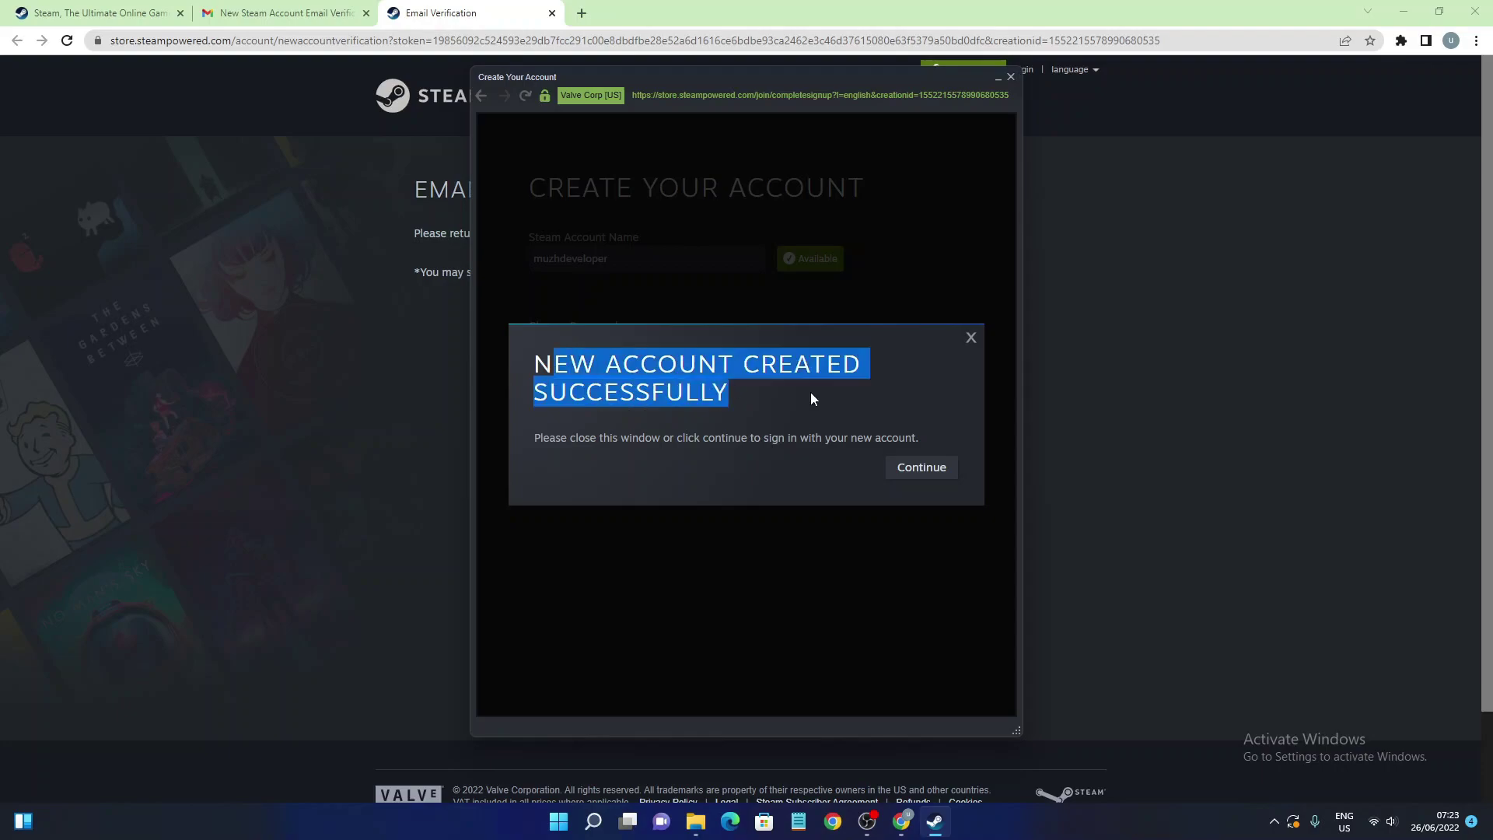
pyautogui.click(665, 406)
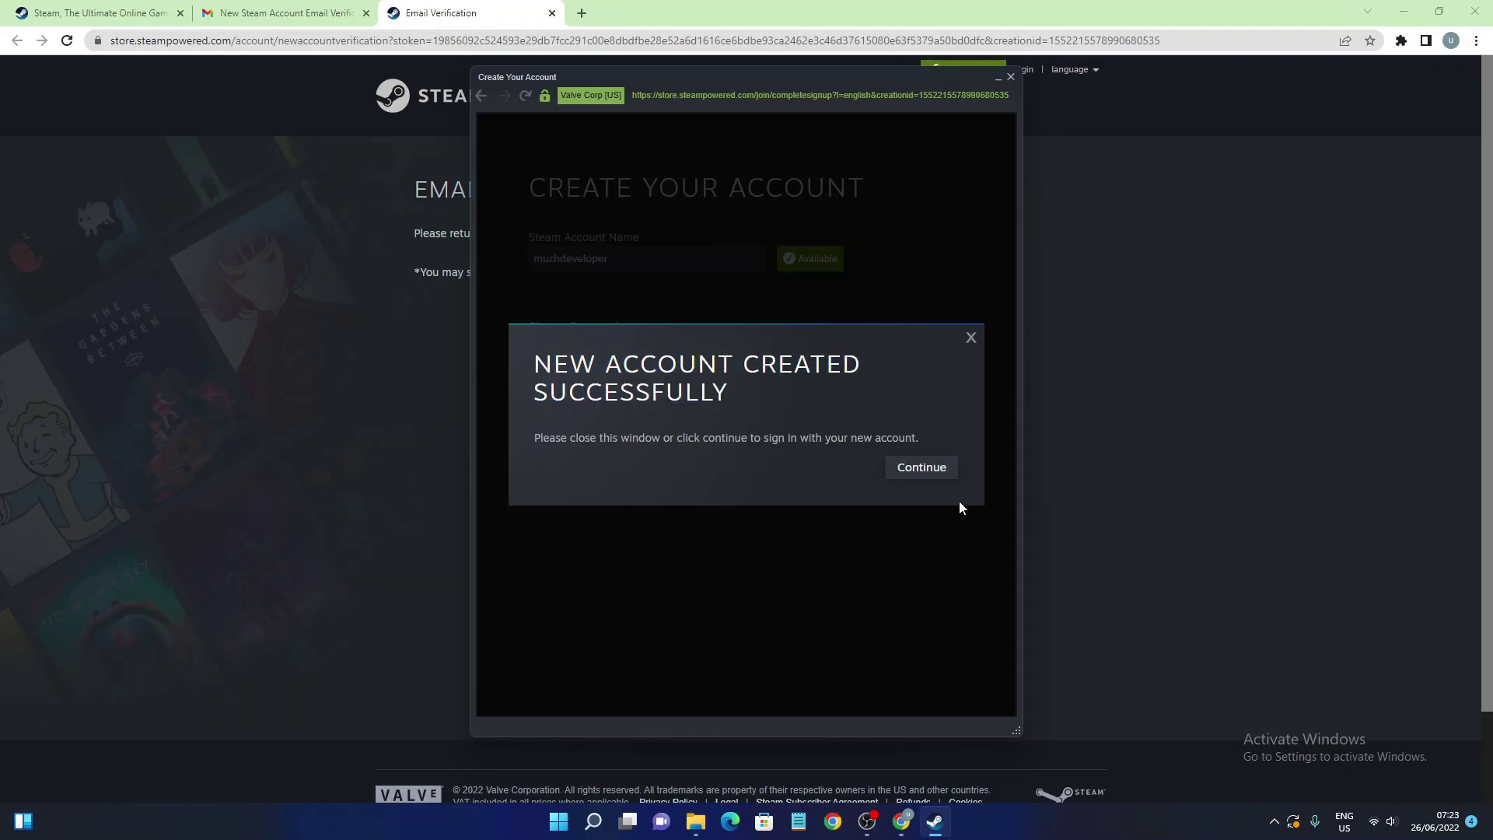
pyautogui.click(909, 471)
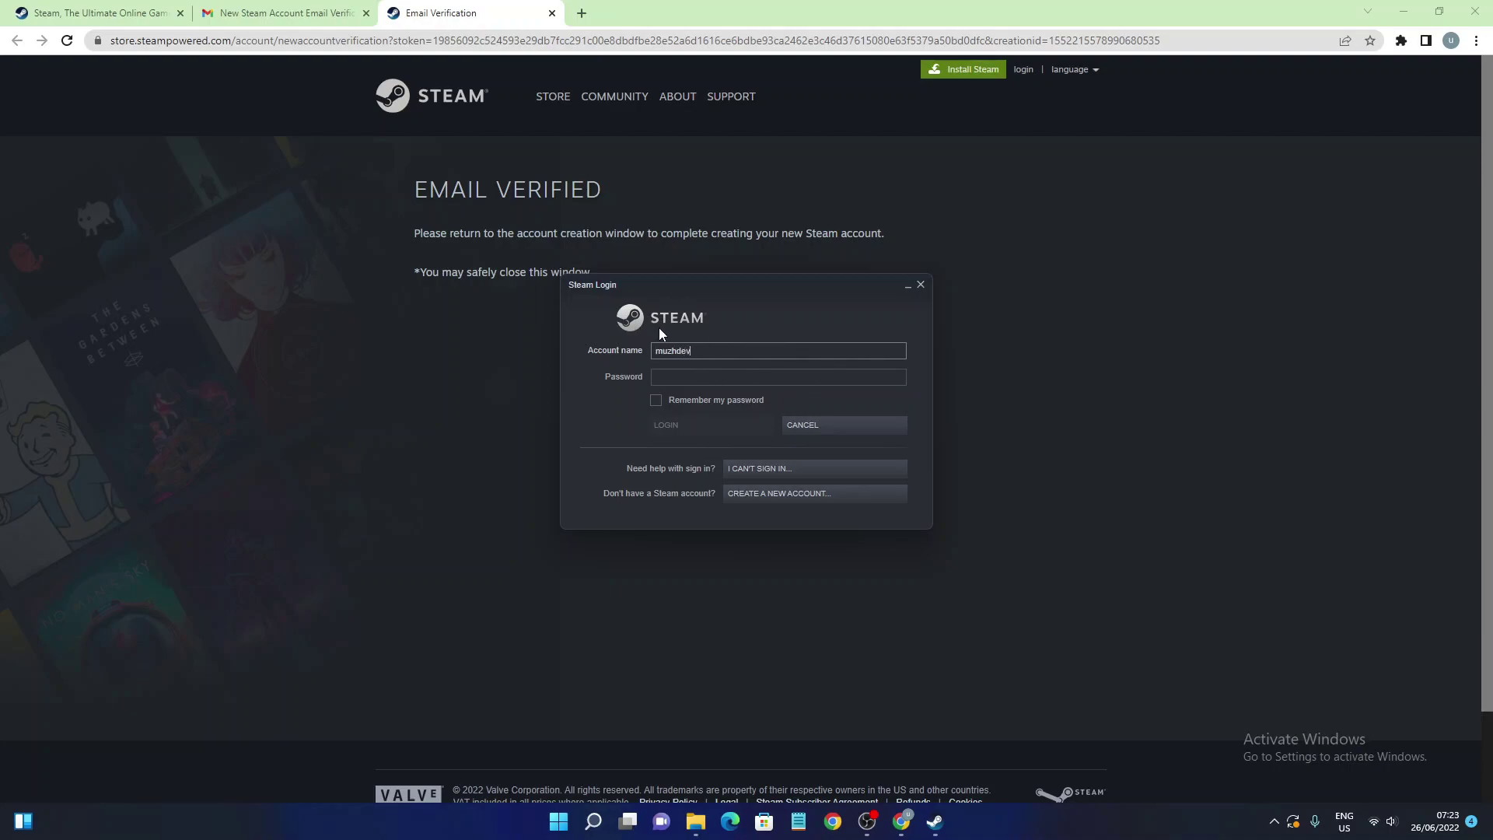
pyautogui.write('muzhdeveloper')
pyautogui.click(872, 379)
pyautogui.write('**********')
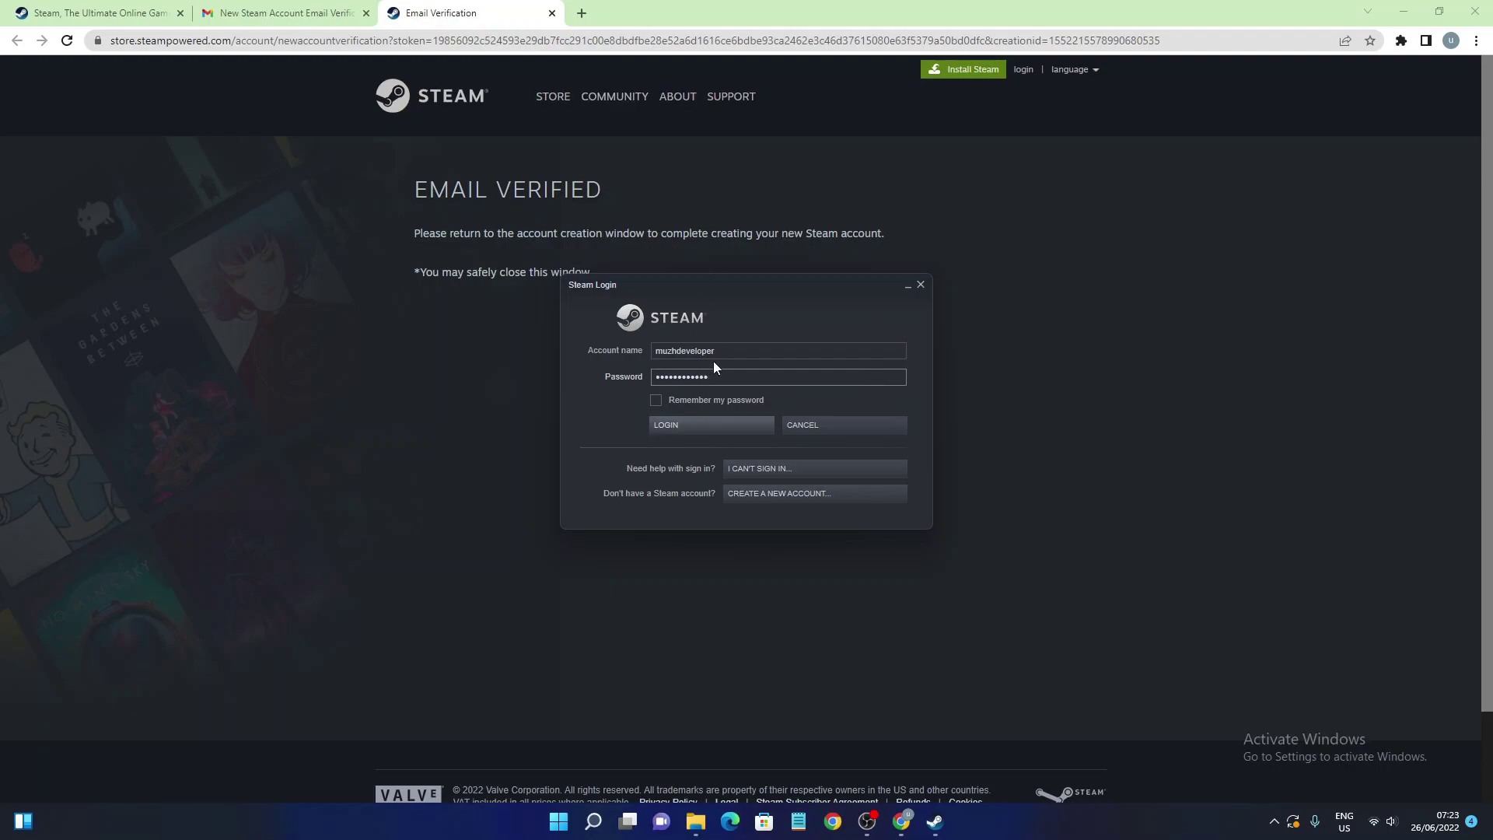
pyautogui.click(656, 399)
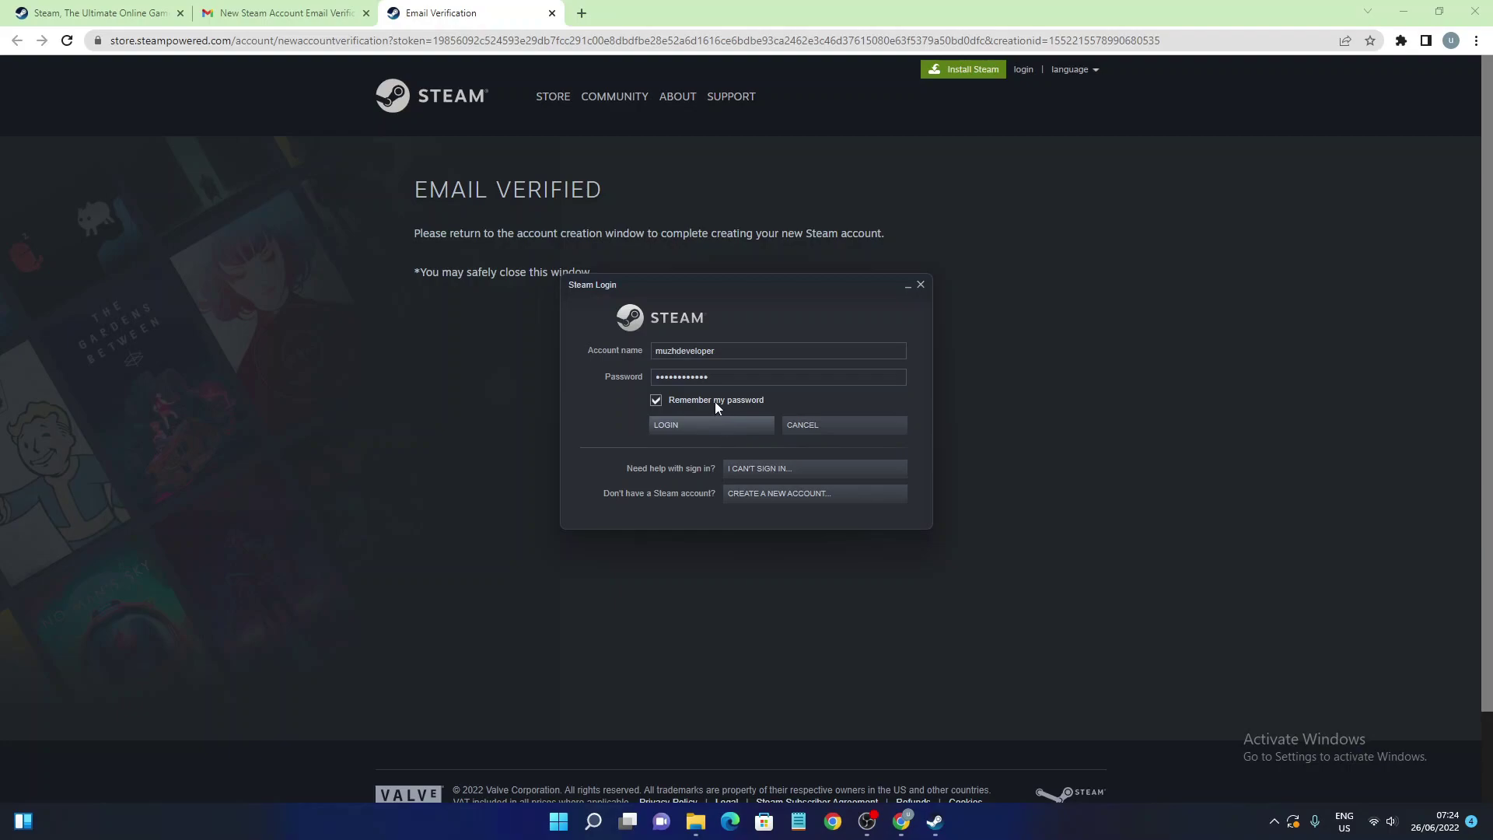
pyautogui.click(674, 427)
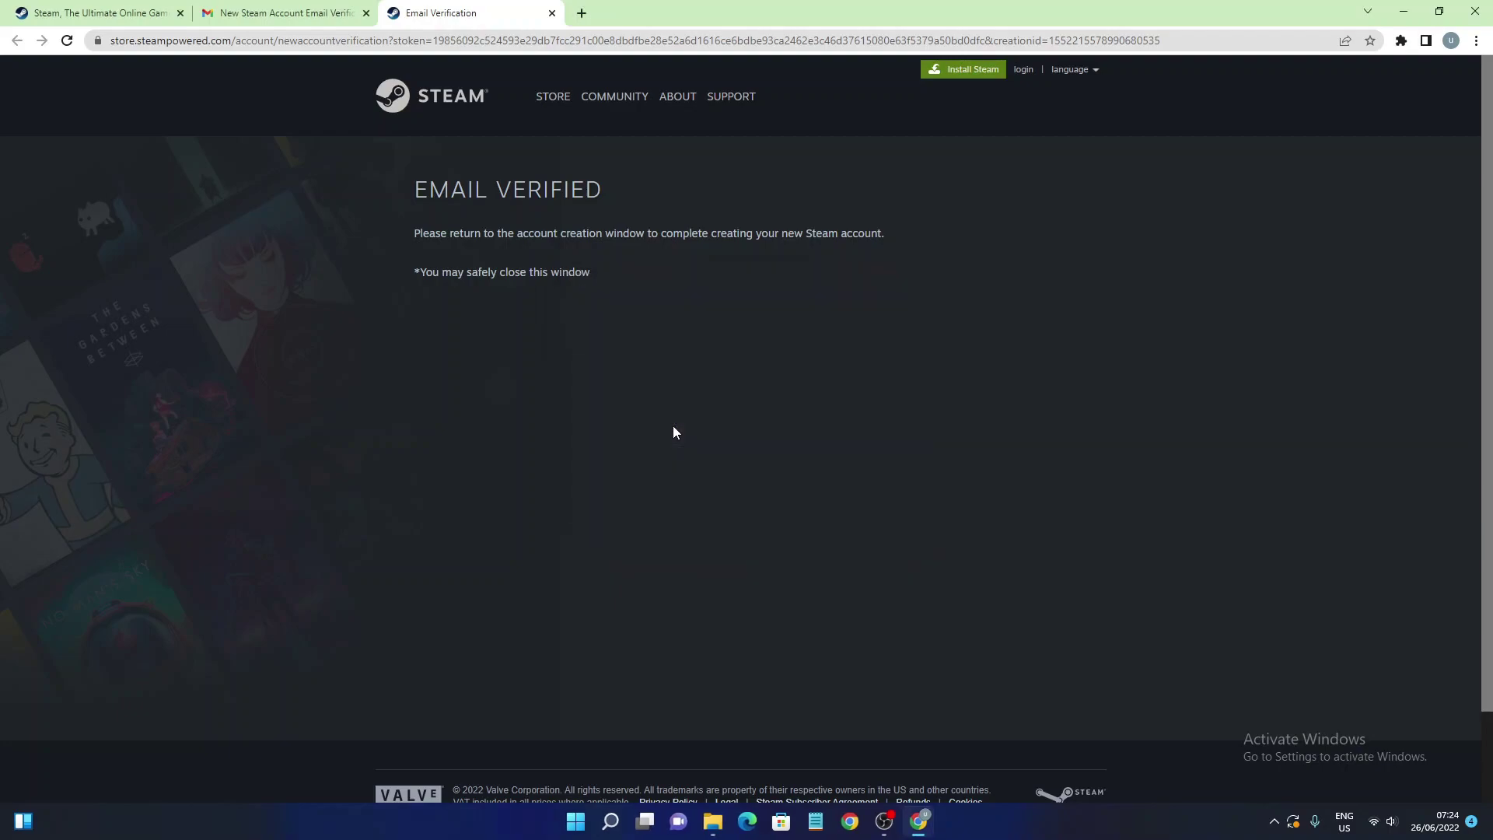
# Step: Minimize the Chrome window and close the Friends & Chat window covering the Steam library
pyautogui.click(1404, 11)
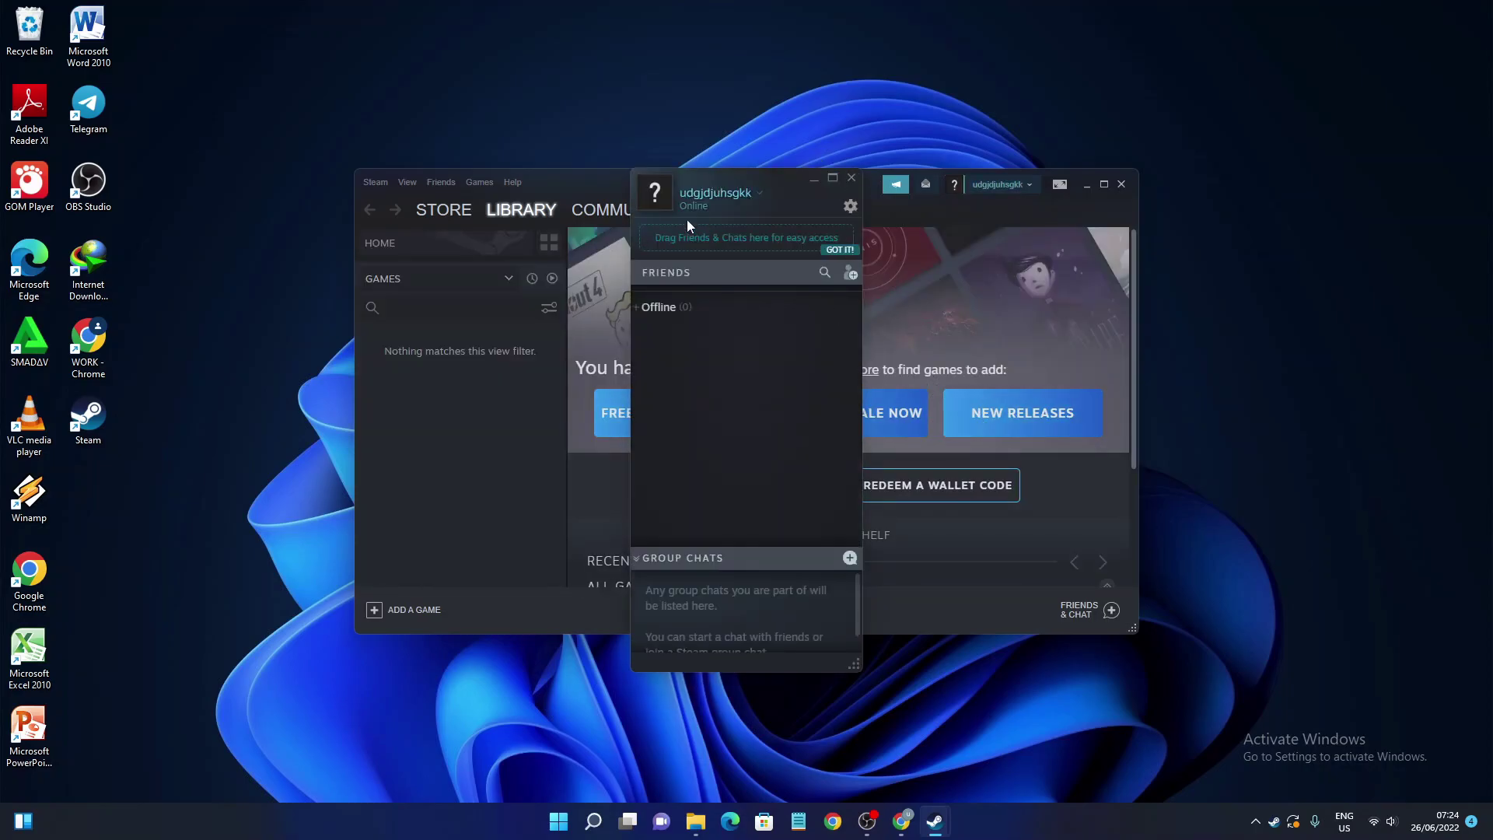
pyautogui.scroll(-1, 865, 265)
pyautogui.click(853, 179)
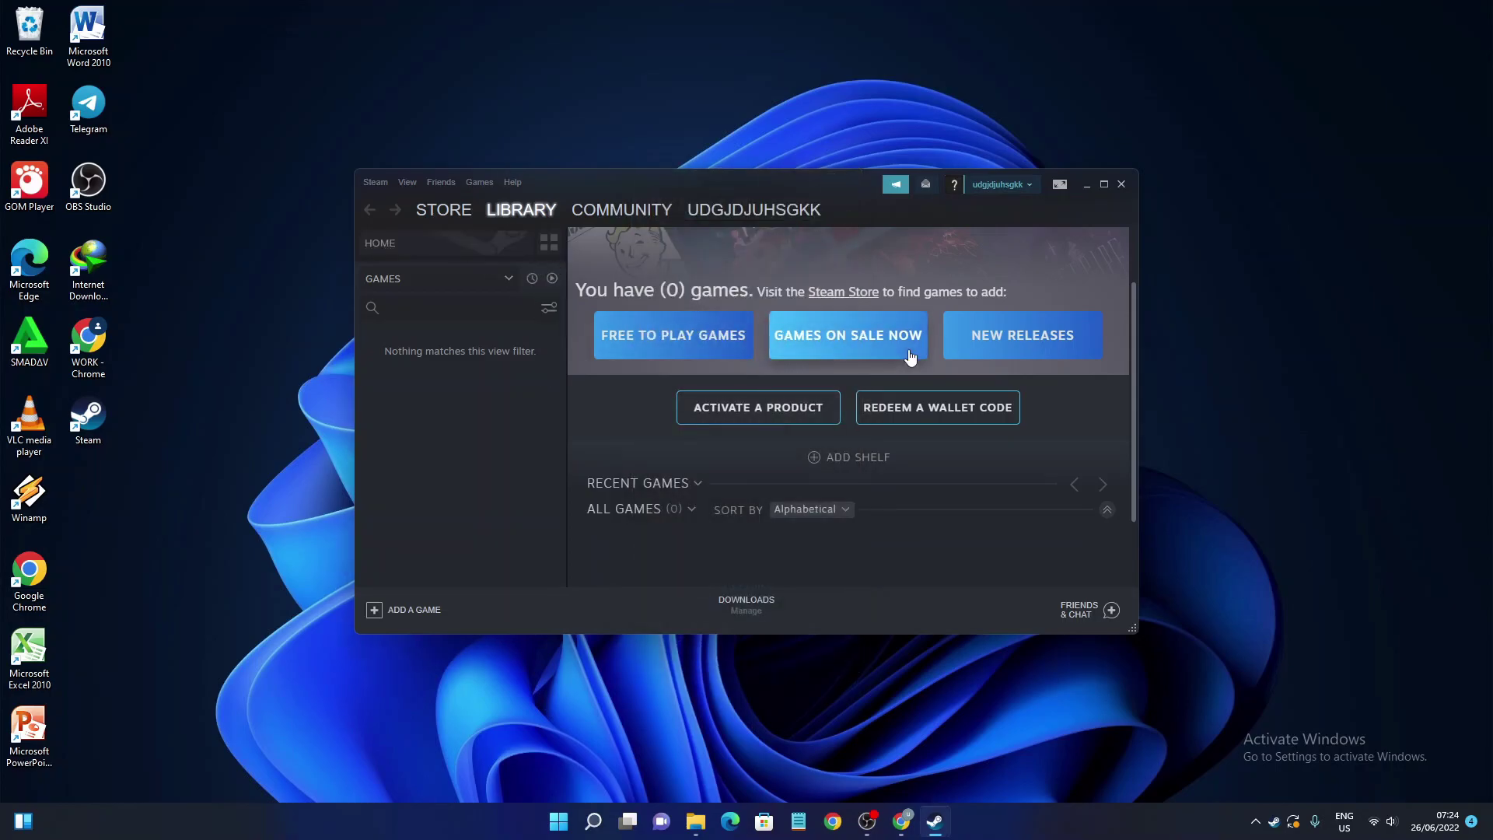
# Step: Search the Steam store for "stumble" and open the Stumble Guys game page
pyautogui.click(441, 215)
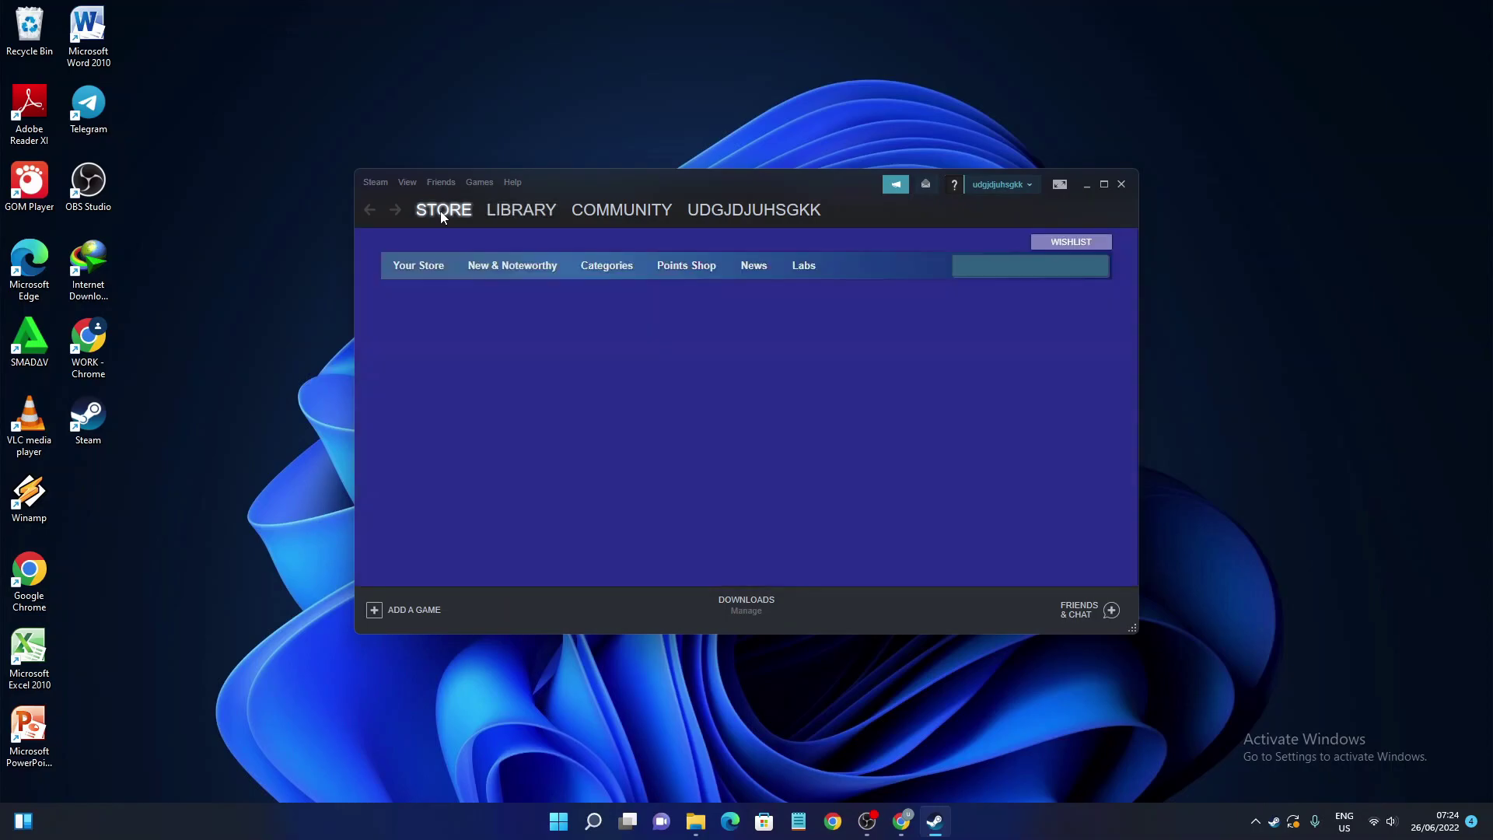
pyautogui.click(972, 274)
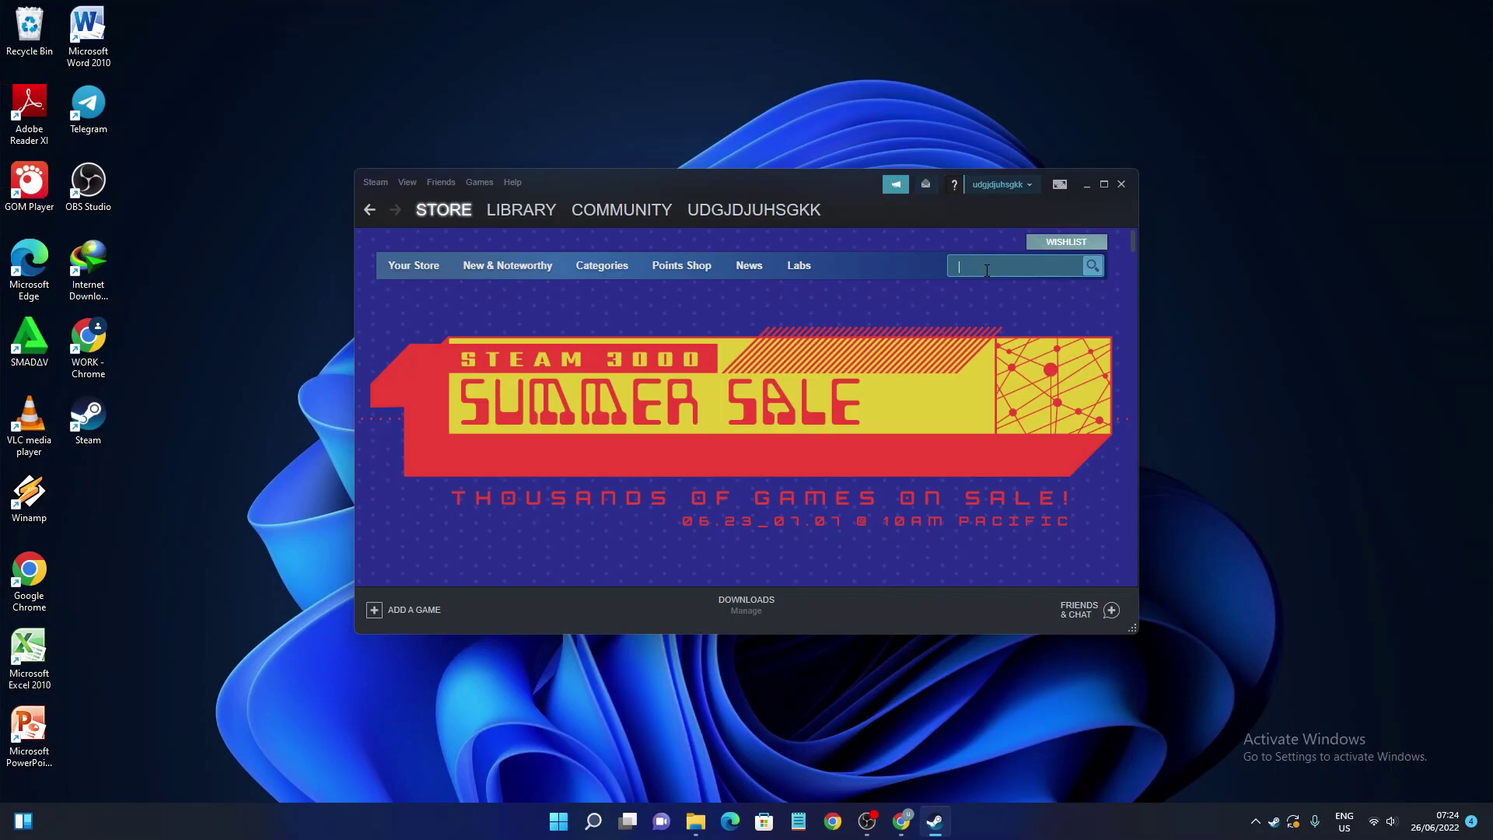
pyautogui.write('stumble')
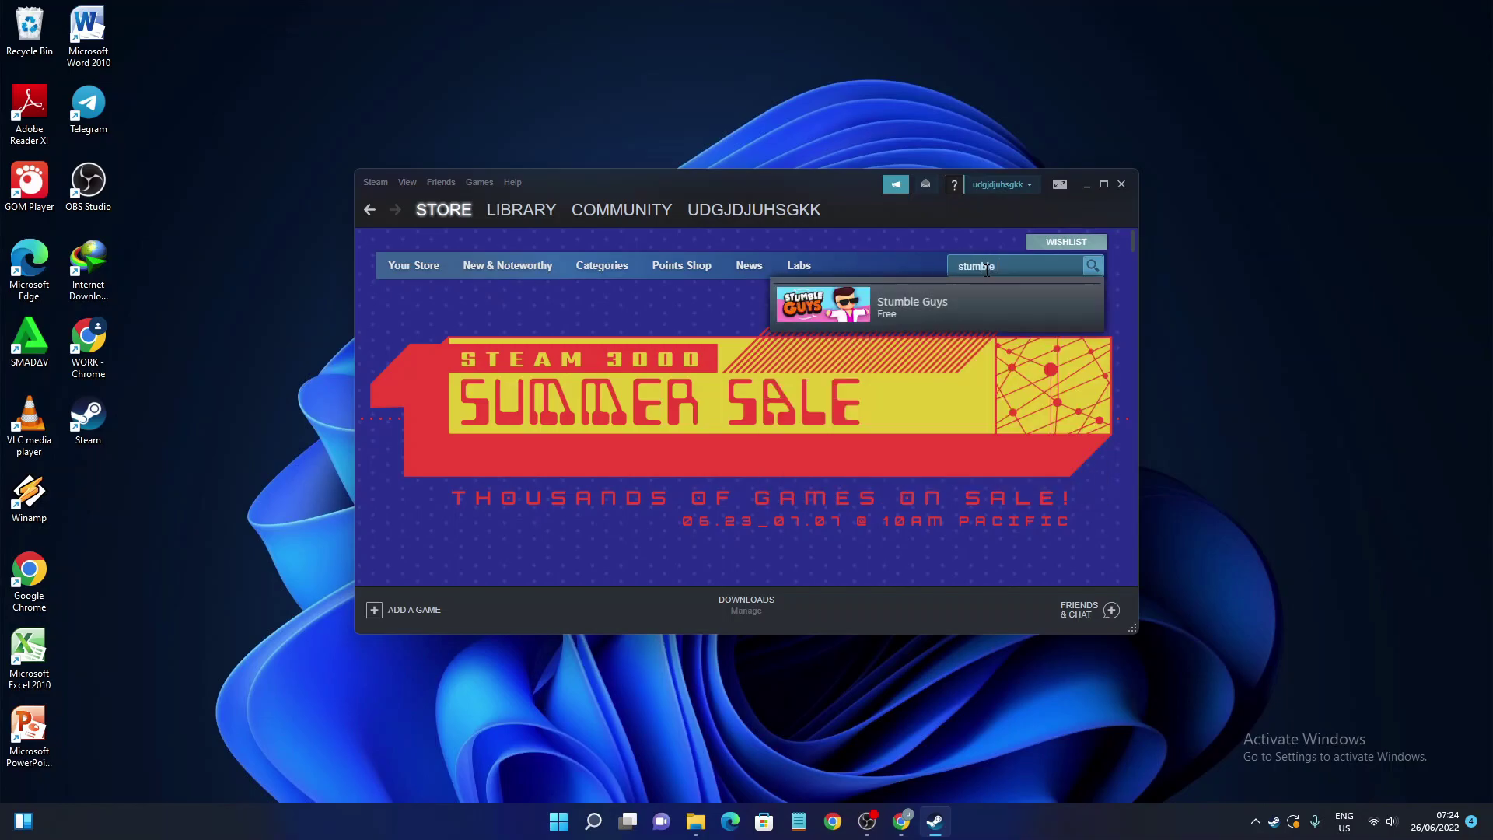
pyautogui.click(924, 315)
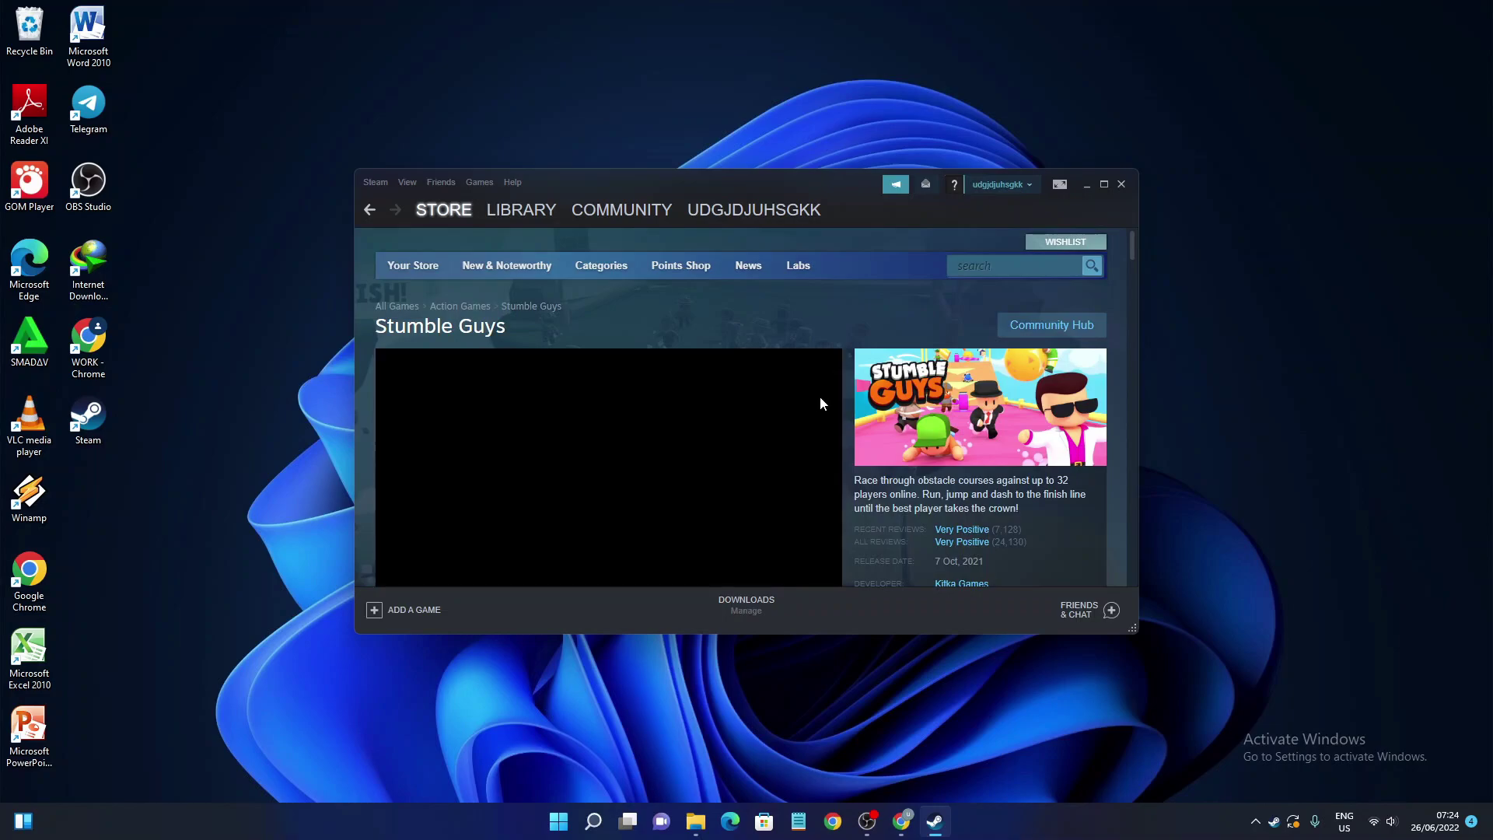
# Step: Install Stumble Guys under C:\Program Files (x86)\Steam with desktop and start menu shortcuts, accepting its license agreement
pyautogui.scroll(-2, 868, 422)
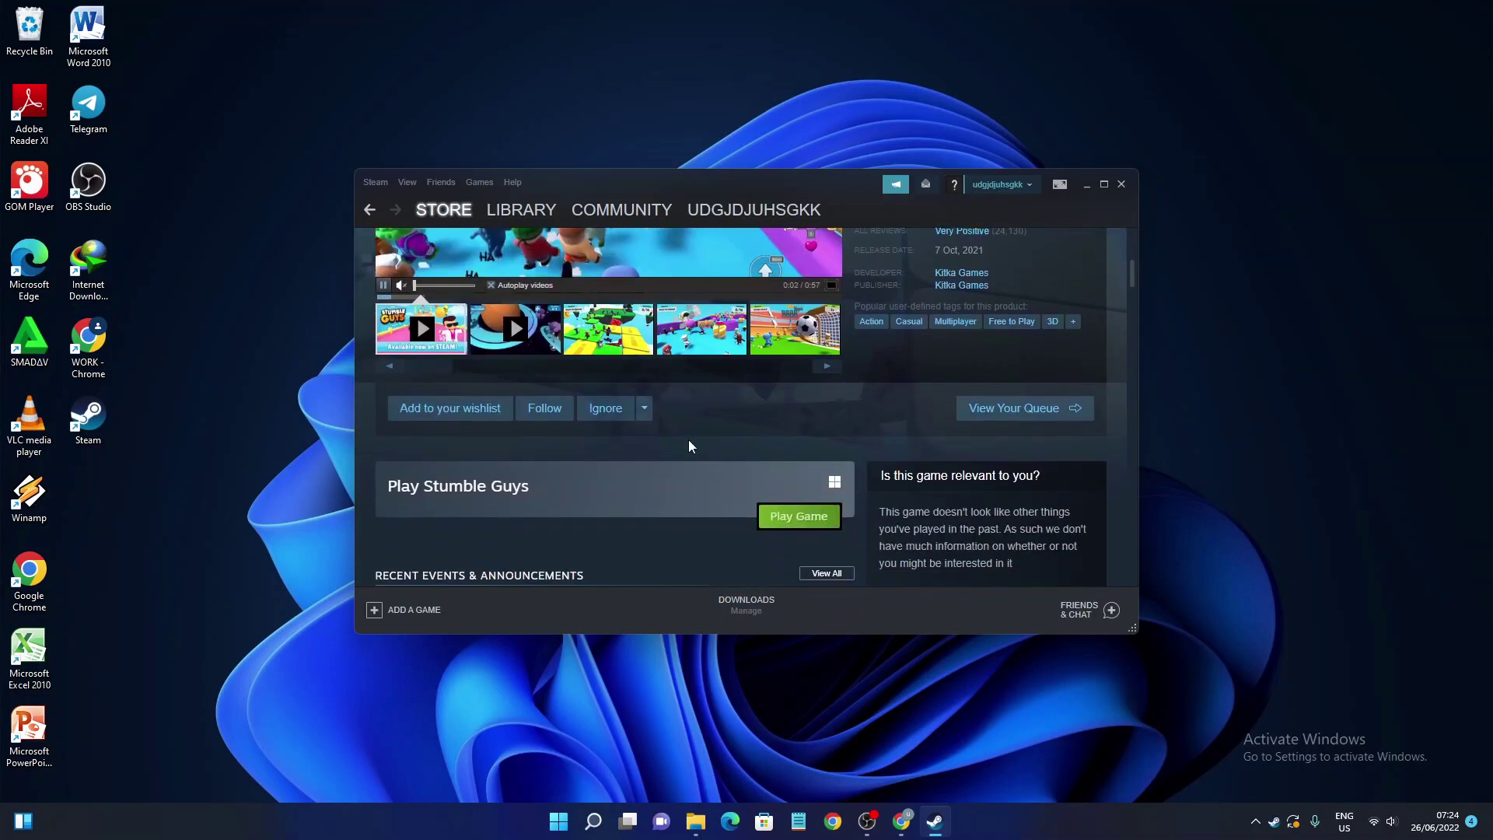
pyautogui.scroll(-2, 784, 517)
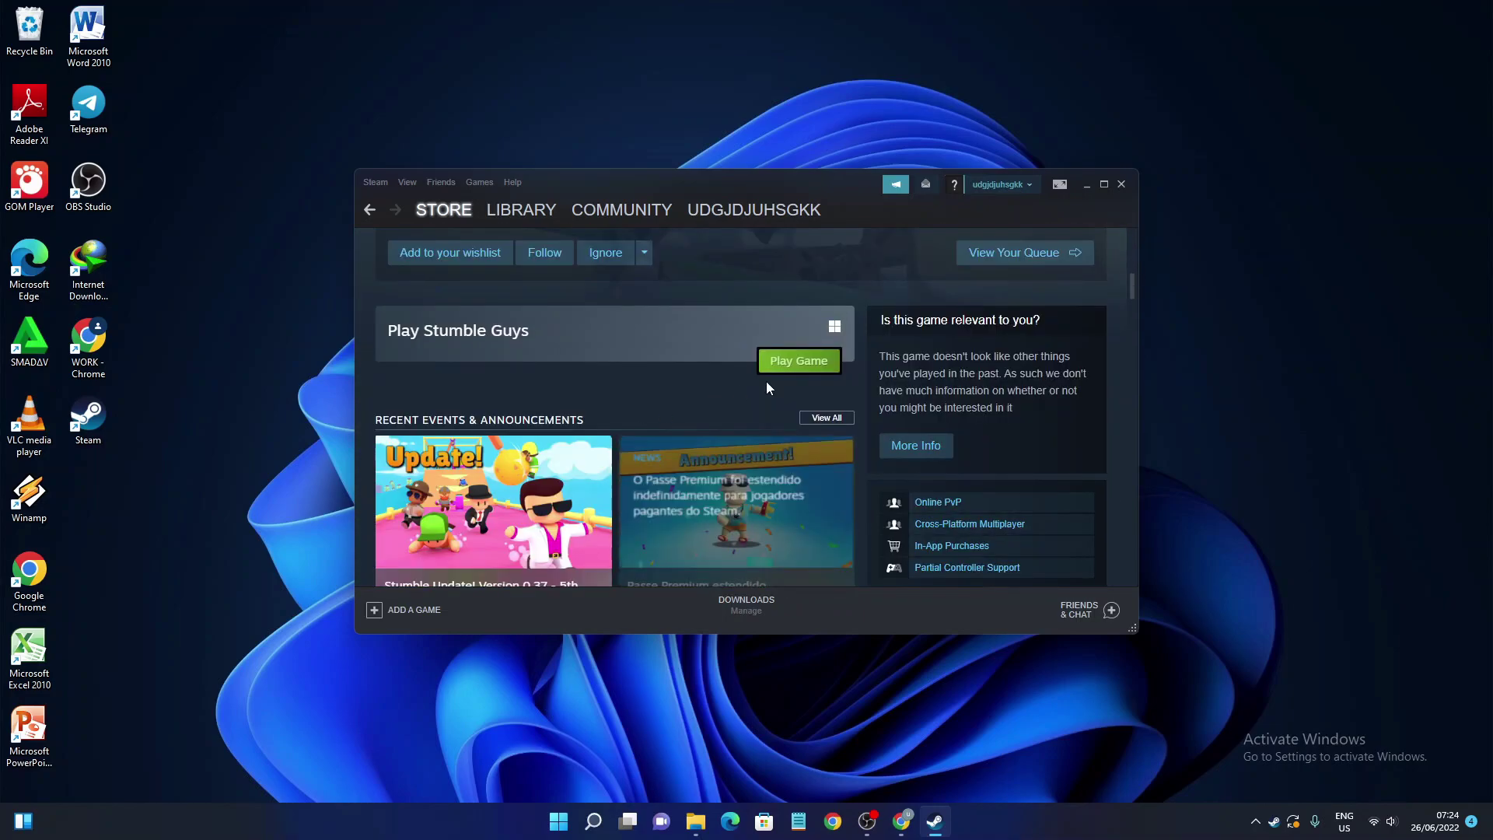
pyautogui.click(789, 362)
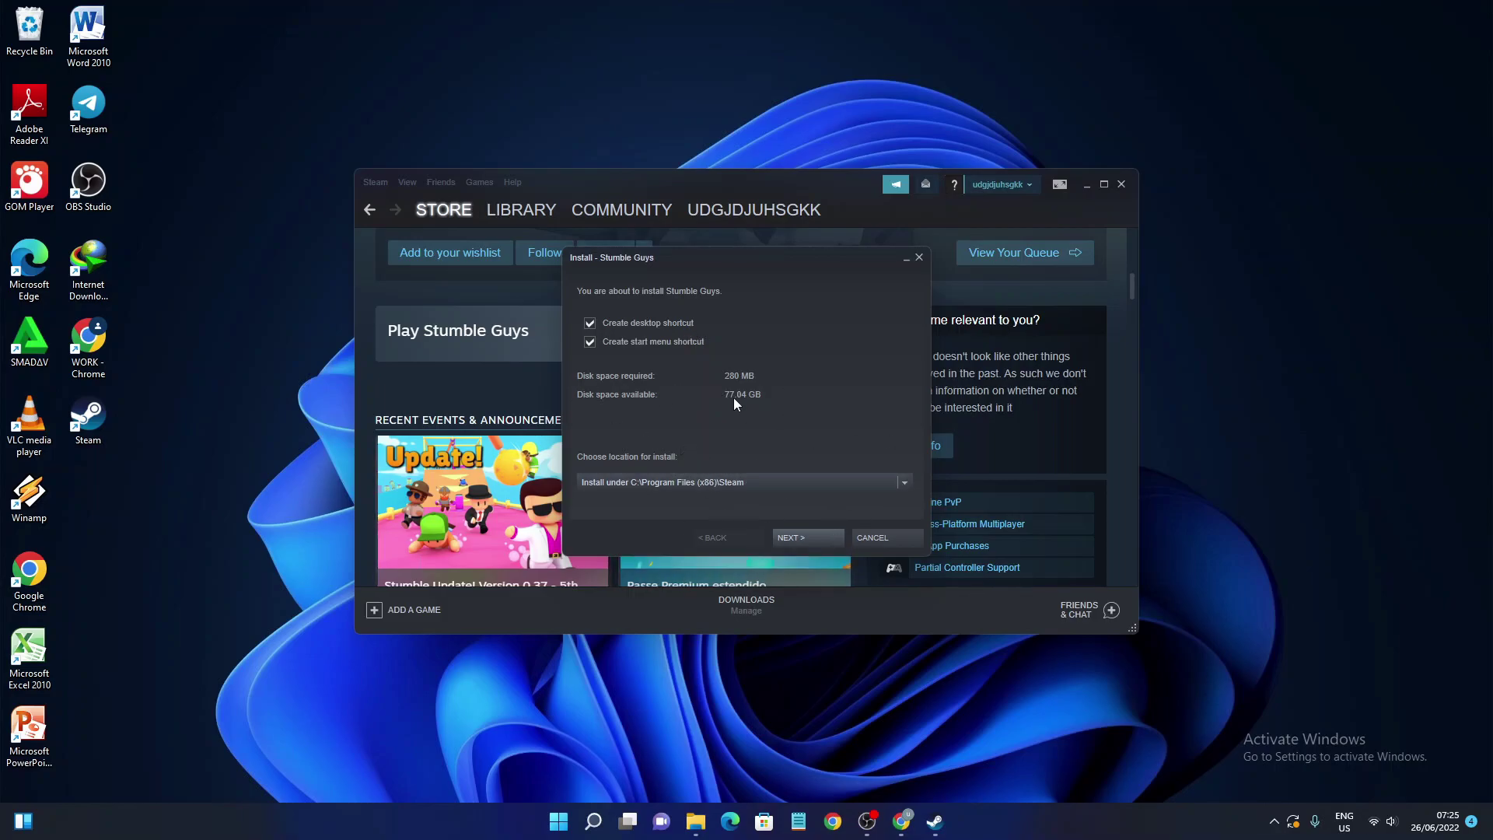
pyautogui.click(793, 545)
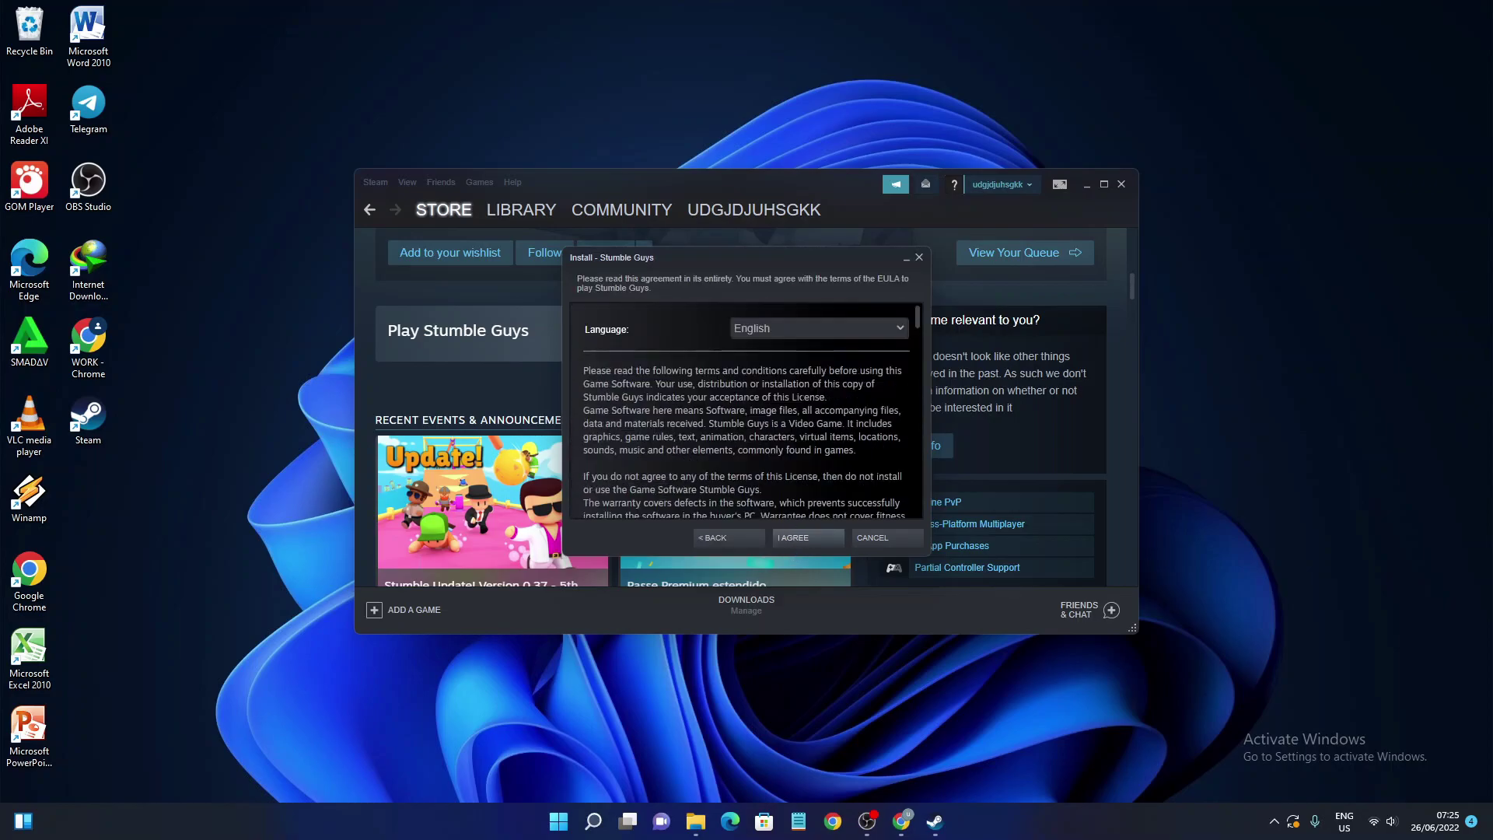
pyautogui.moveTo(917, 315); pyautogui.dragTo(925, 271)
pyautogui.click(808, 536)
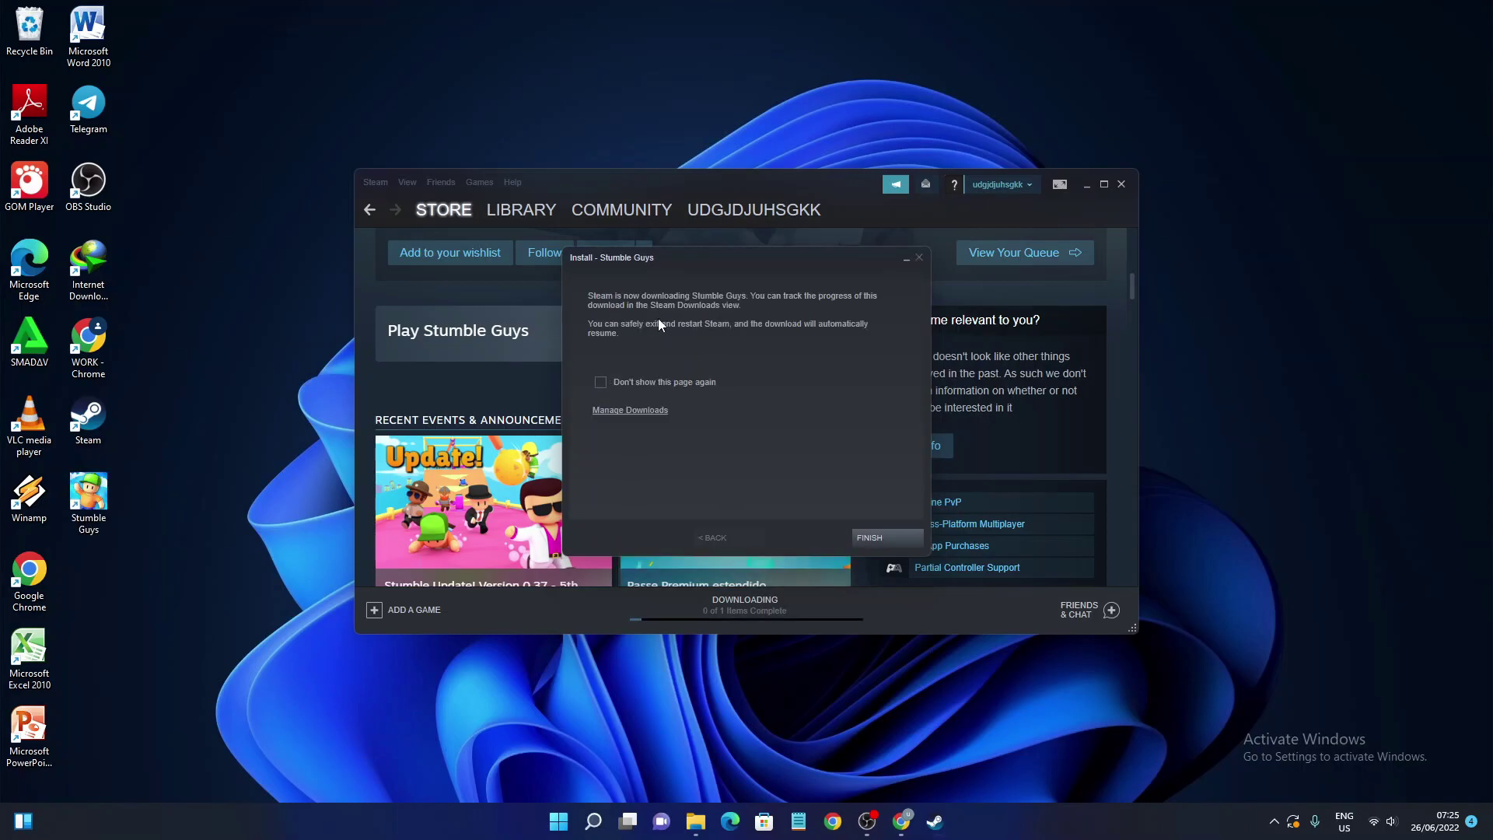
pyautogui.click(873, 541)
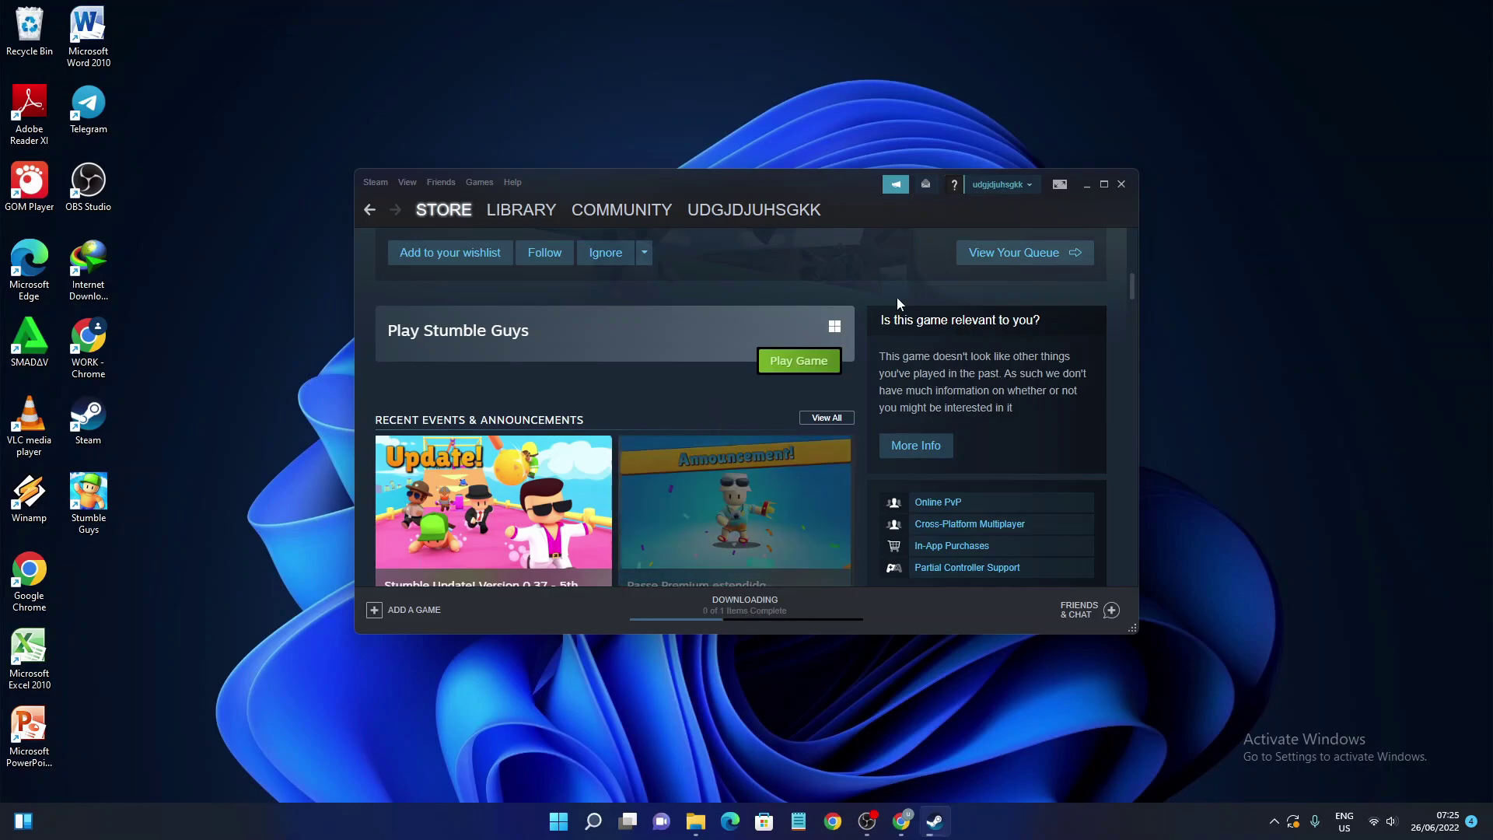
# Step: Open Steam's download manager and launch Stumble Guys from the completed downloads
pyautogui.click(741, 610)
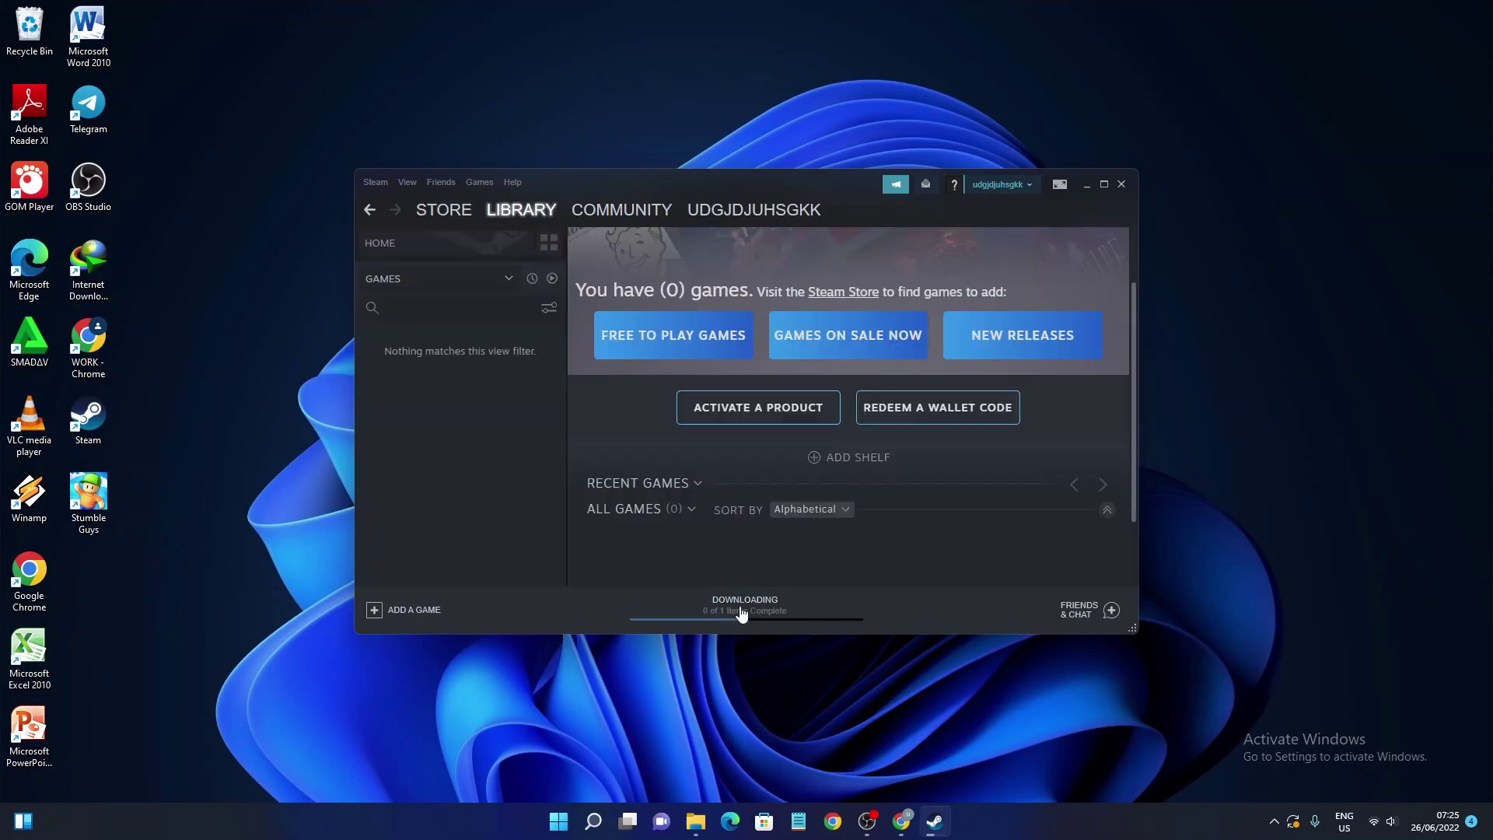
pyautogui.click(741, 611)
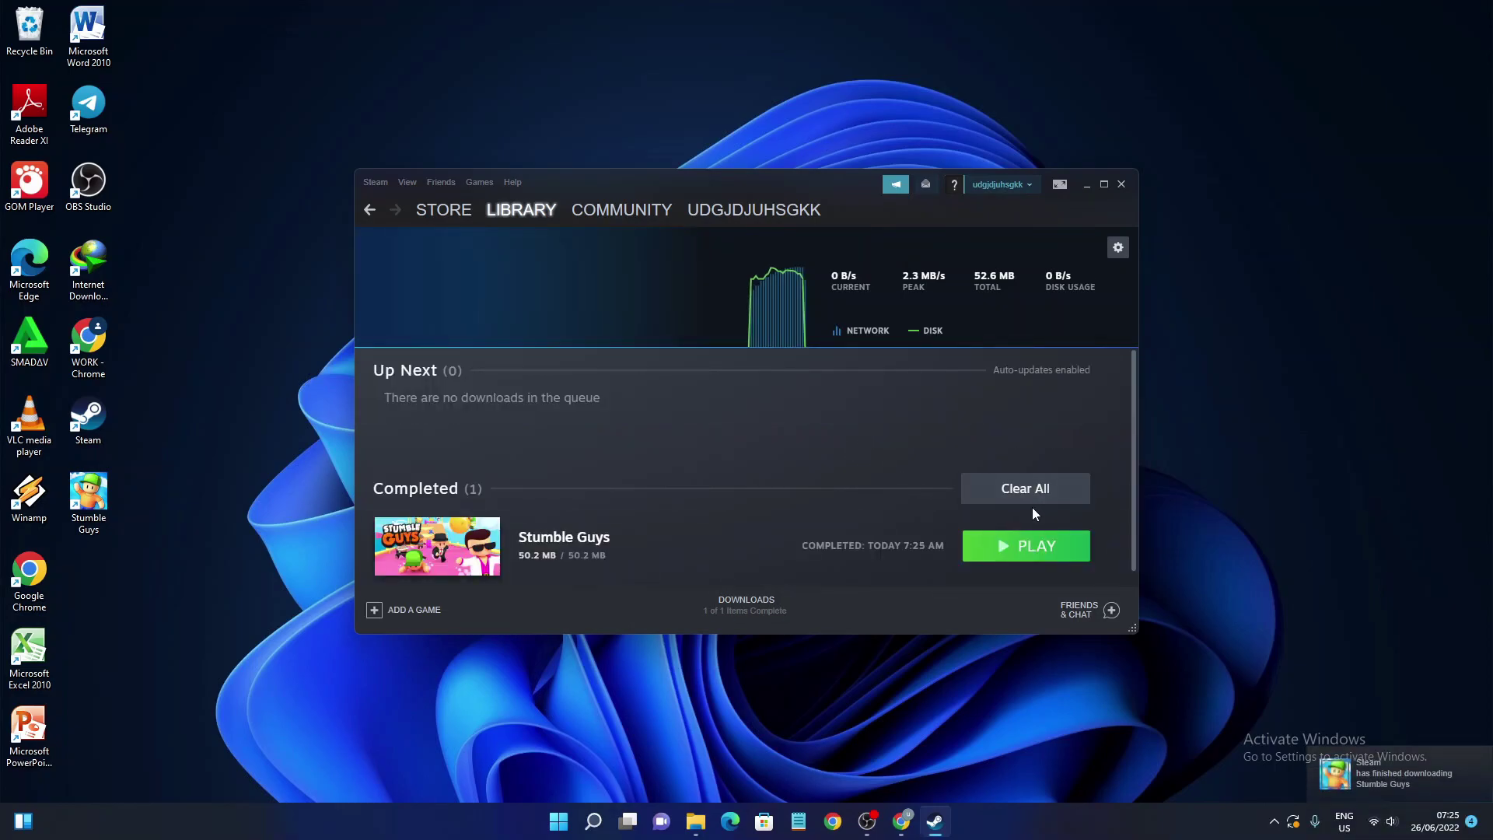
pyautogui.scroll(-1, 649, 444)
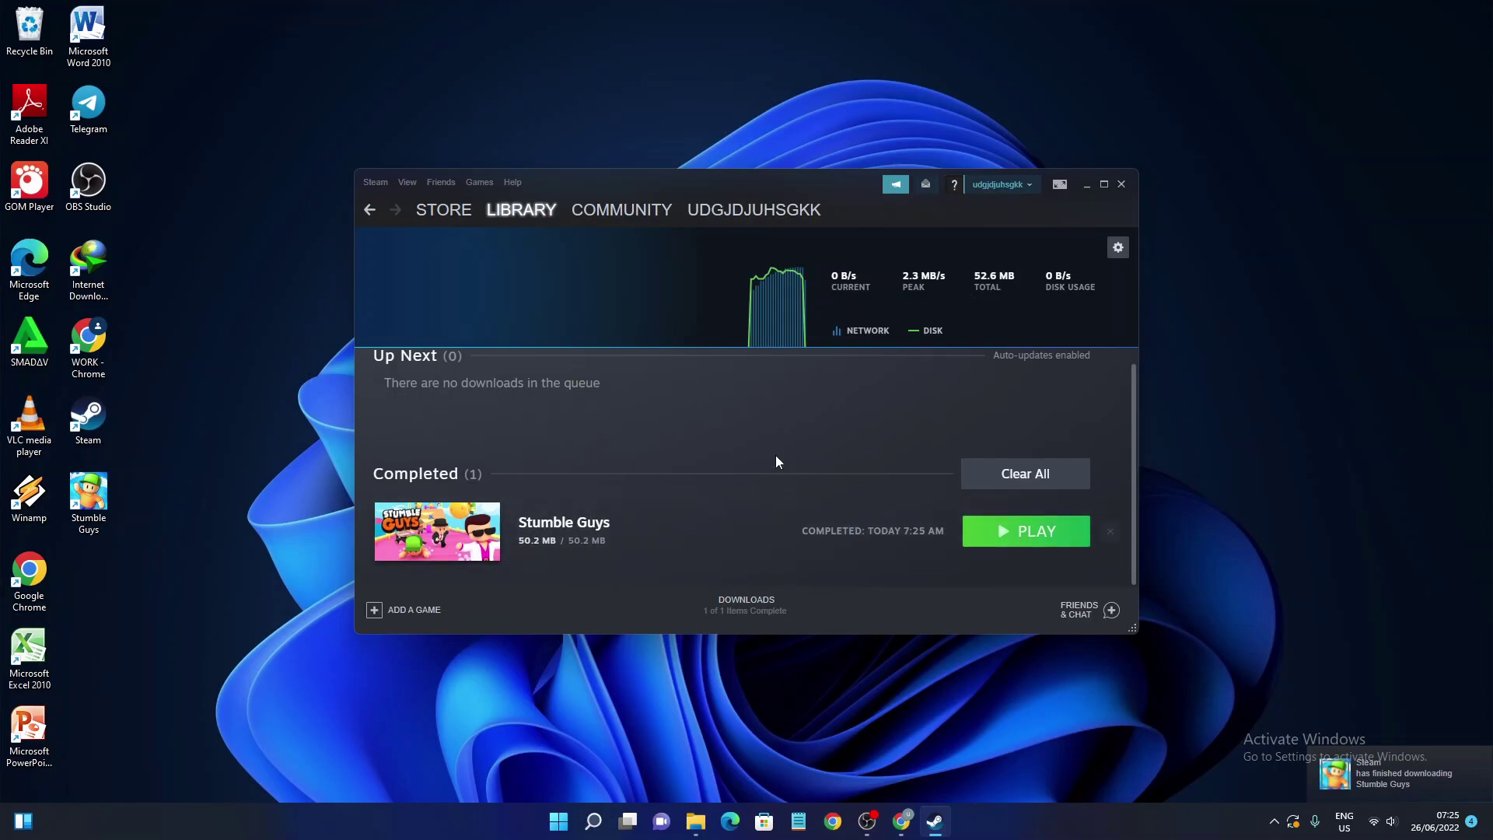
pyautogui.moveTo(1106, 549)
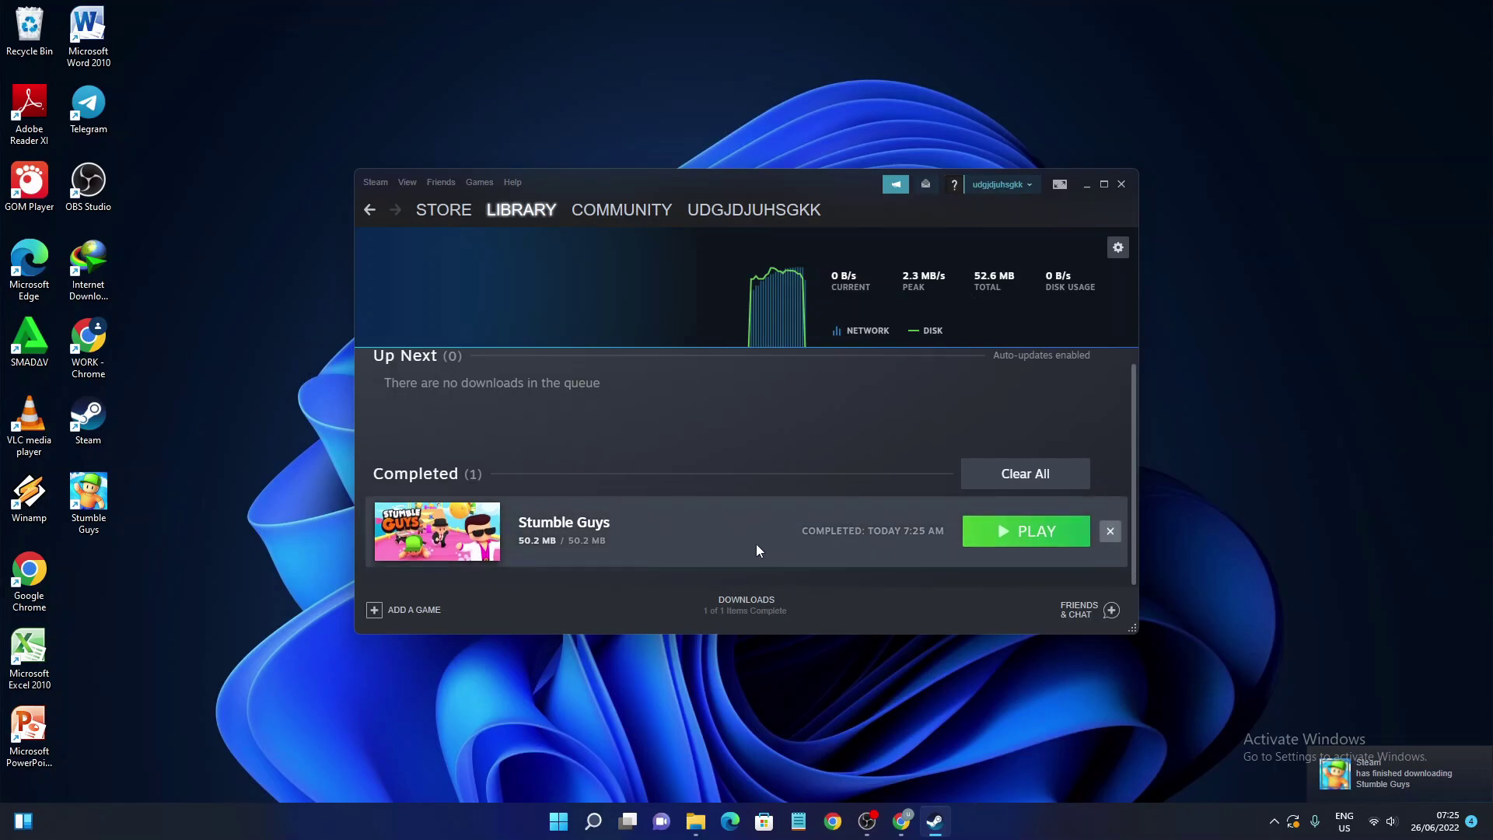
pyautogui.click(1050, 532)
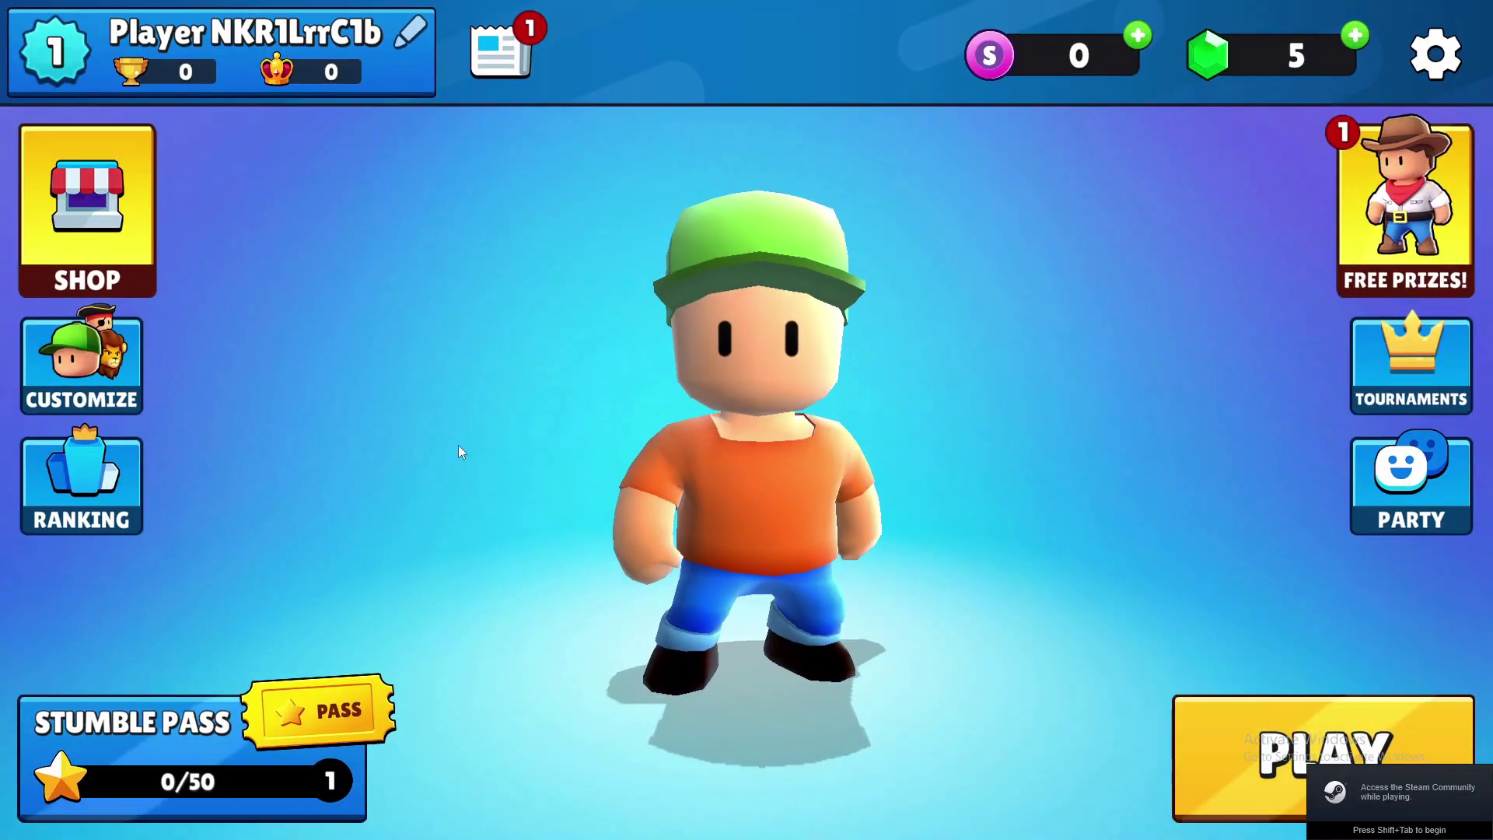
# Step: Rotate the character on the Stumble Guys home screen, then quit the game and confirm the exit
pyautogui.moveTo(1143, 397); pyautogui.dragTo(1196, 656)
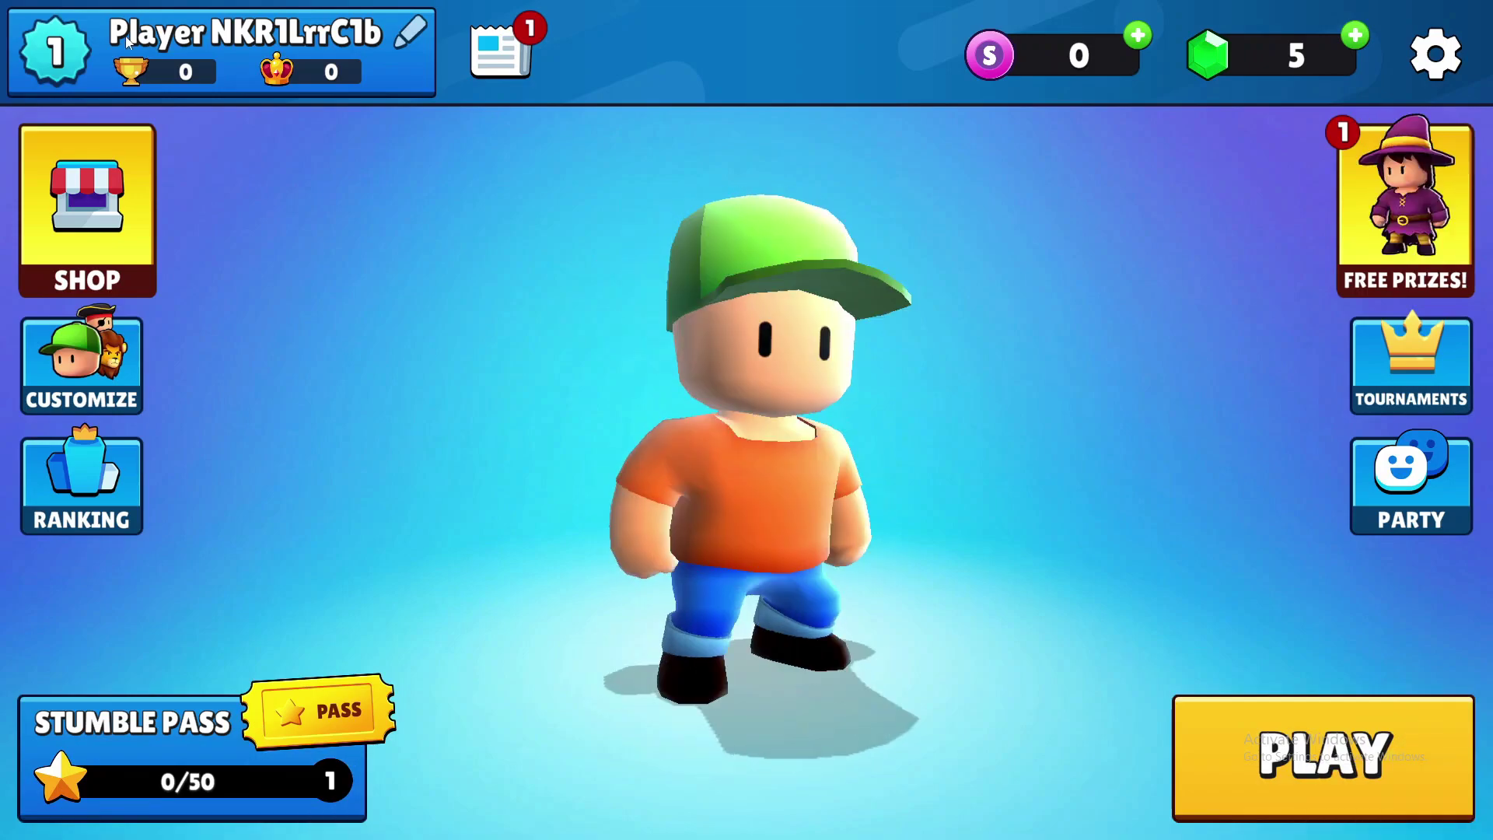
pyautogui.press('Escape')
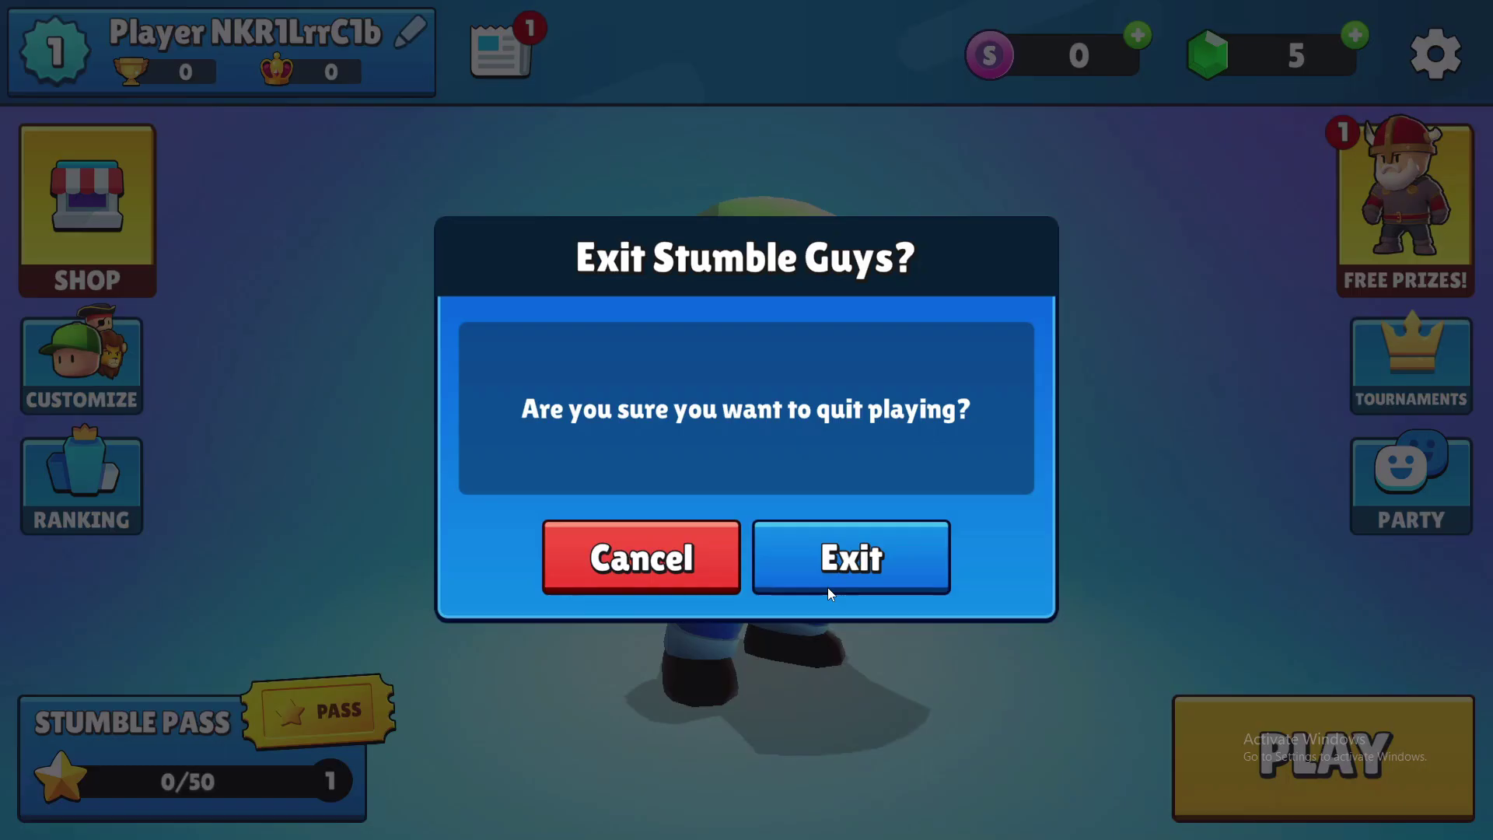
pyautogui.click(834, 572)
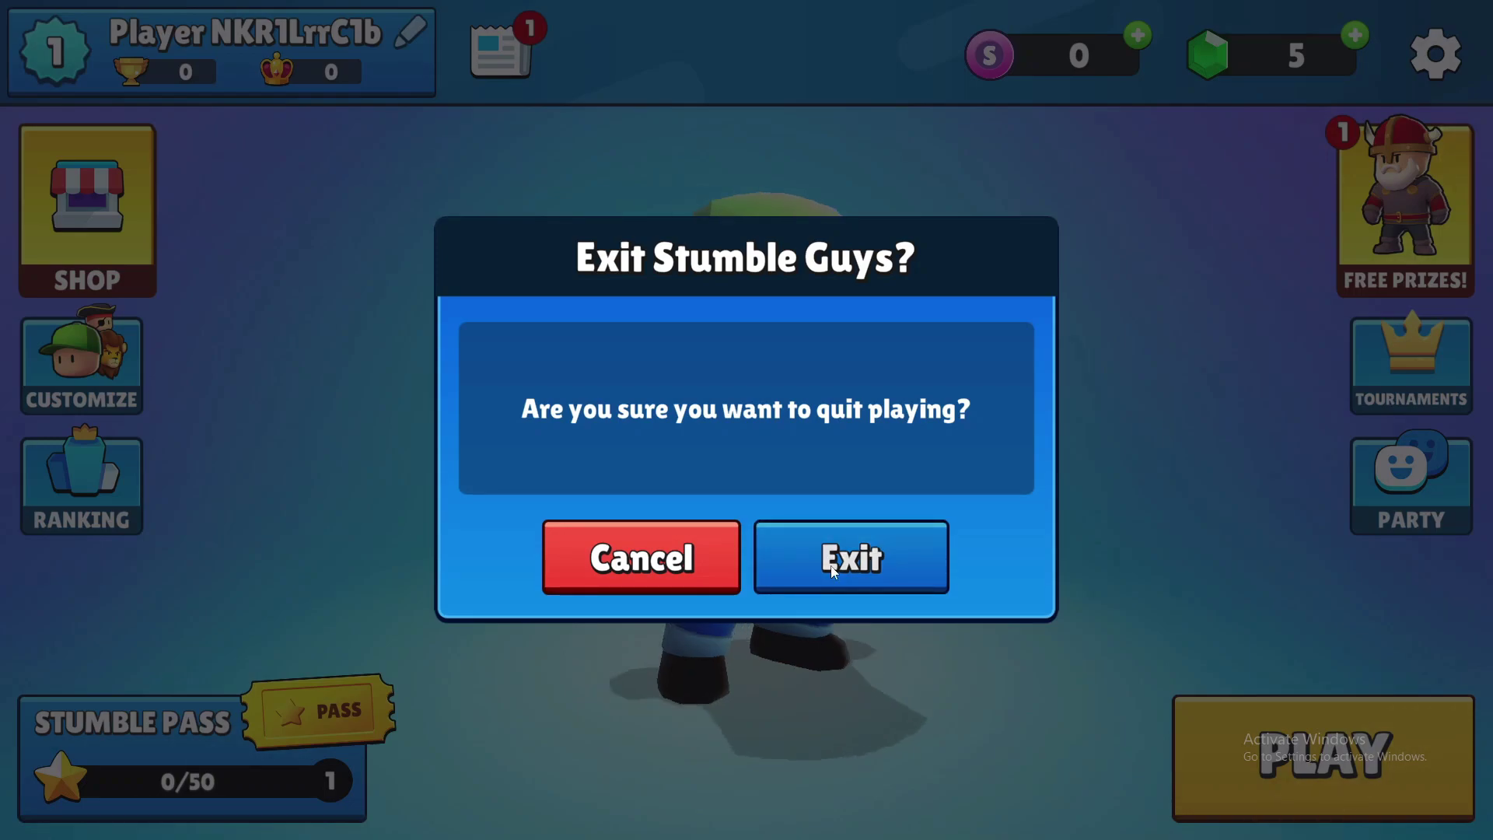